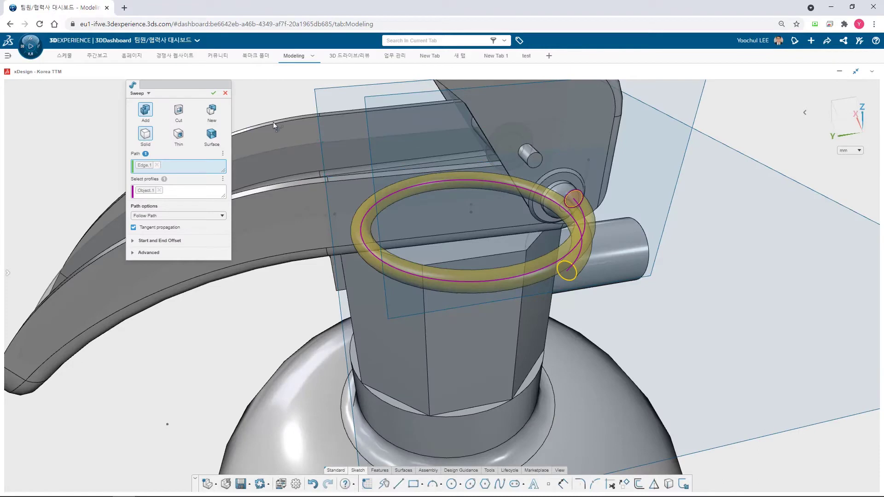
Sweep the pull ring along its curved edge and the hose as a new solid along its two arcs
{"action": "left_click", "coordinate": [213, 93]}
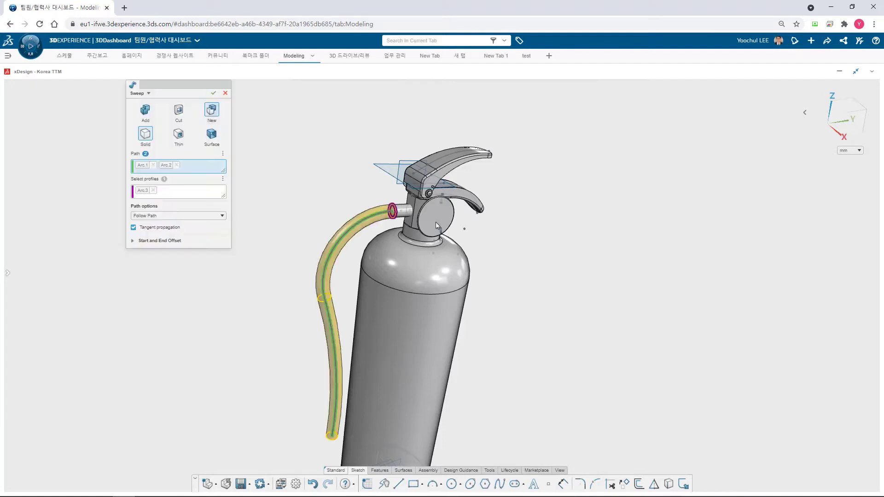
{"action": "scroll", "coordinate": [495, 393], "scroll_direction": "up", "scroll_amount": 3}
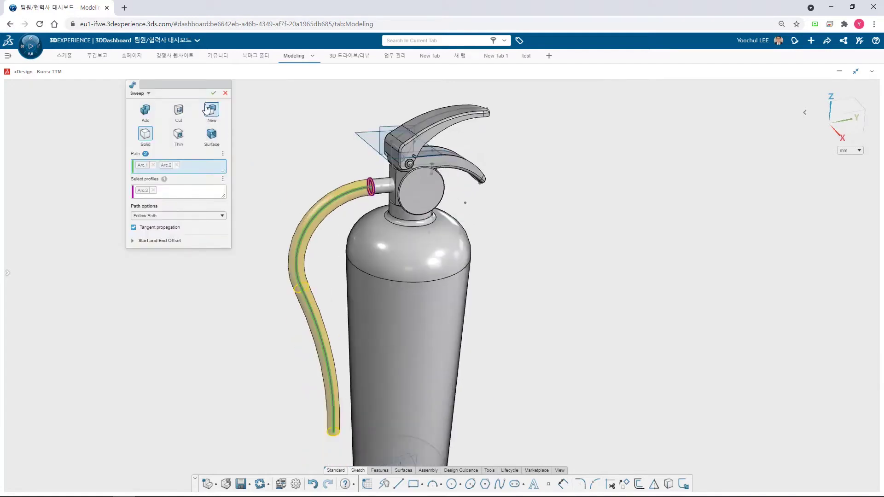
{"action": "left_click", "coordinate": [214, 95]}
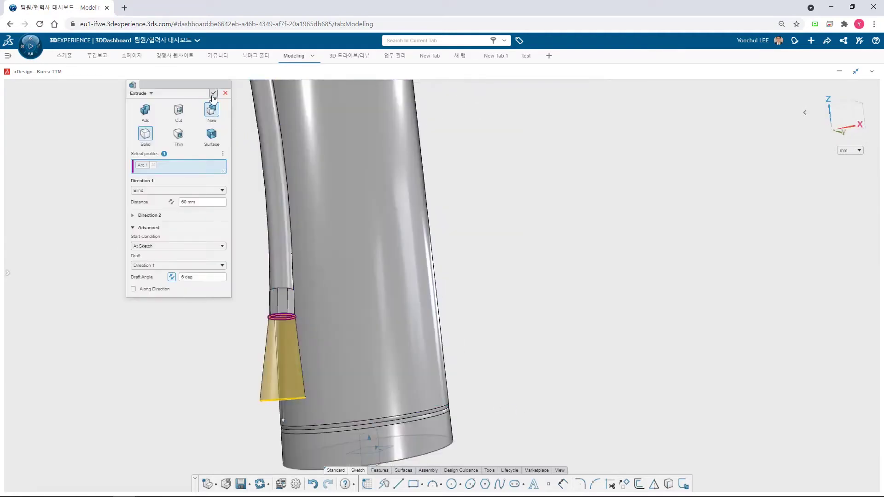
Extrude the hose nozzle as a new 60 mm solid with a 6° draft, and save the component
{"action": "left_click", "coordinate": [213, 95]}
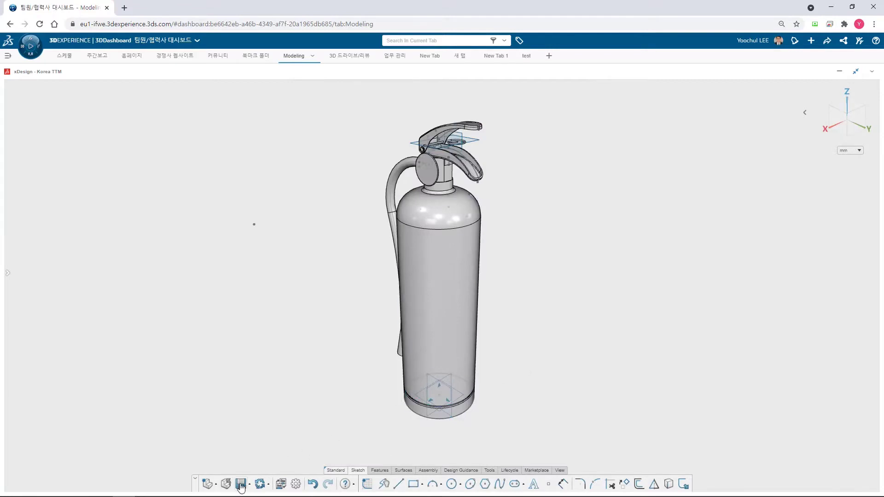
{"action": "left_click", "coordinate": [240, 485]}
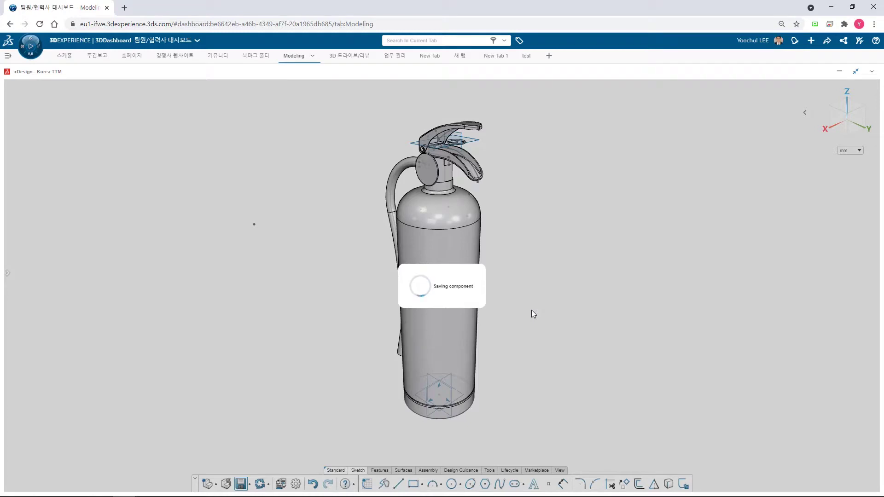
Color the outer face of the extinguisher's cylinder red
{"action": "left_click", "coordinate": [493, 290]}
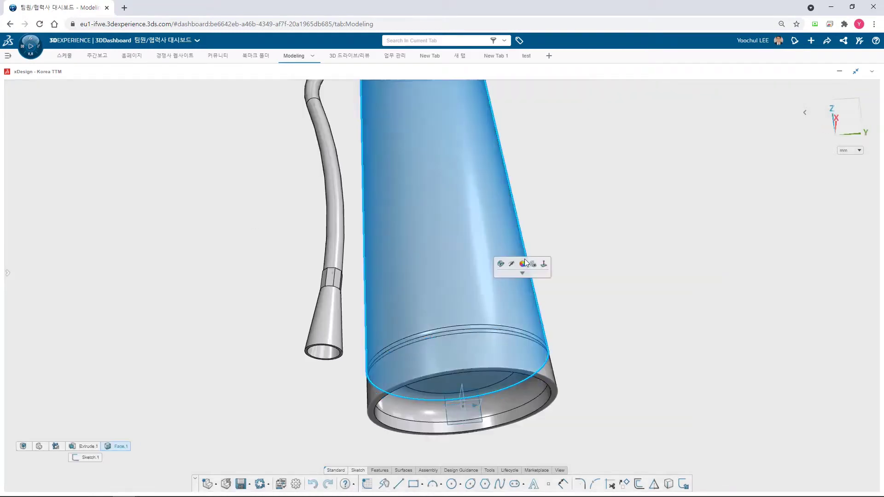
{"action": "left_click", "coordinate": [524, 263]}
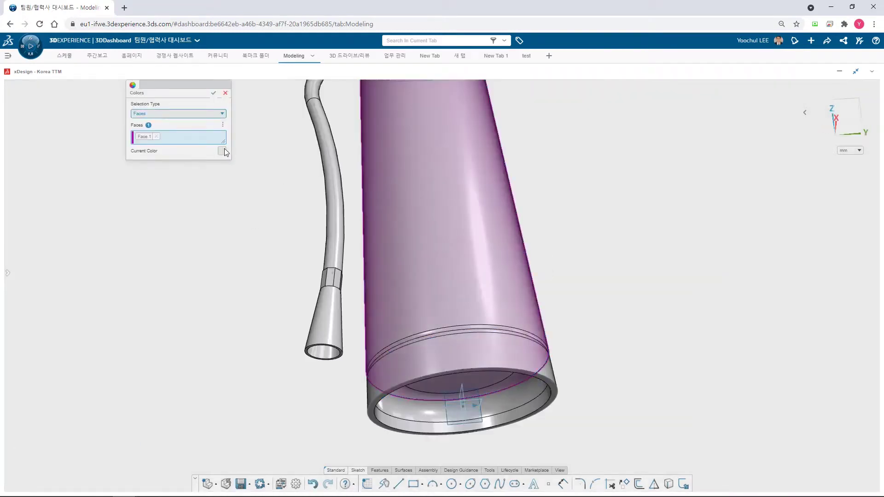
{"action": "left_click", "coordinate": [222, 151]}
{"action": "left_click", "coordinate": [166, 215]}
{"action": "left_click", "coordinate": [206, 239]}
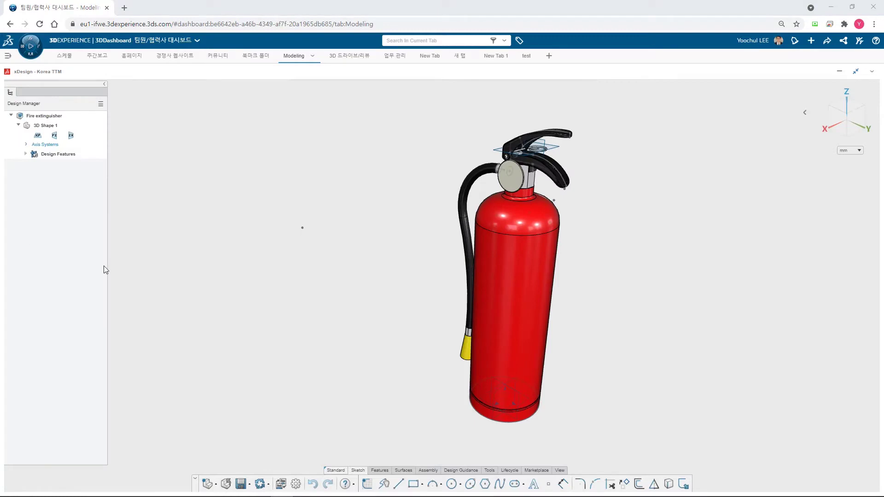
Create a new assembly named Fireplug Box Assy from the Fire extinguisher product
{"action": "left_click", "coordinate": [44, 115]}
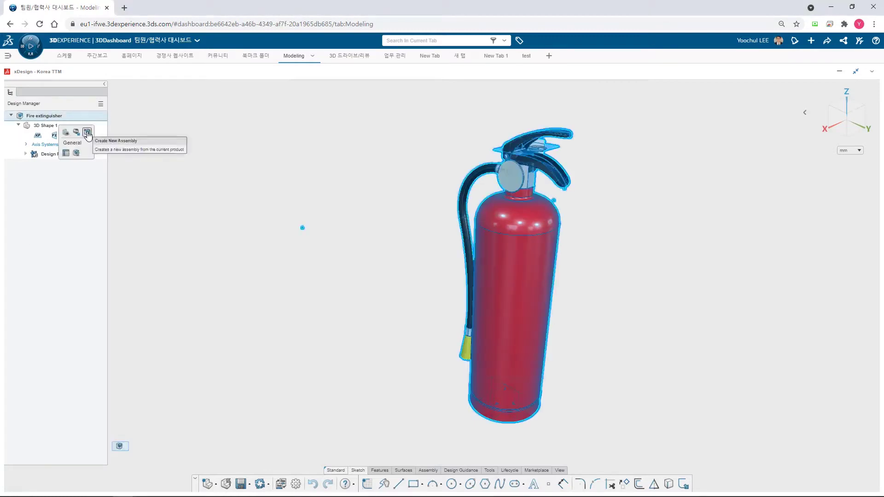
{"action": "left_click", "coordinate": [88, 134]}
{"action": "type", "text": "Fireplug"}
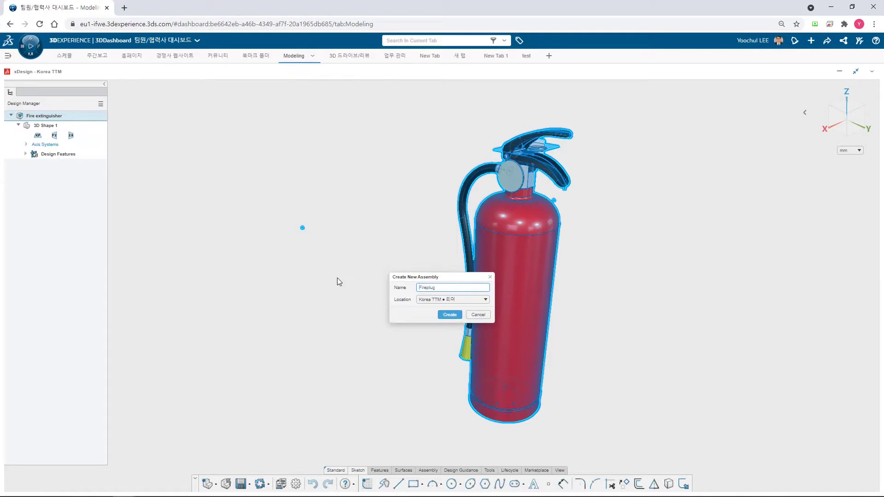
{"action": "left_click", "coordinate": [450, 314]}
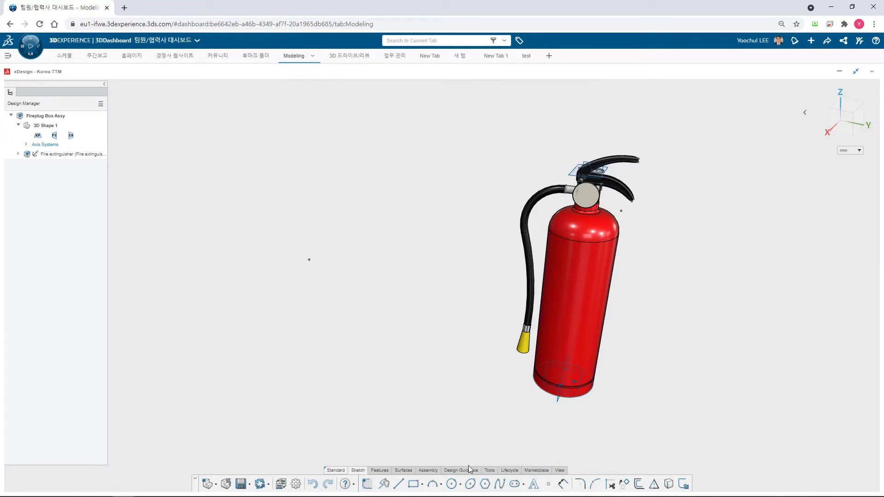
Insert a new component named Fireplug box at the assembly origin and open it for editing
{"action": "left_click", "coordinate": [428, 471]}
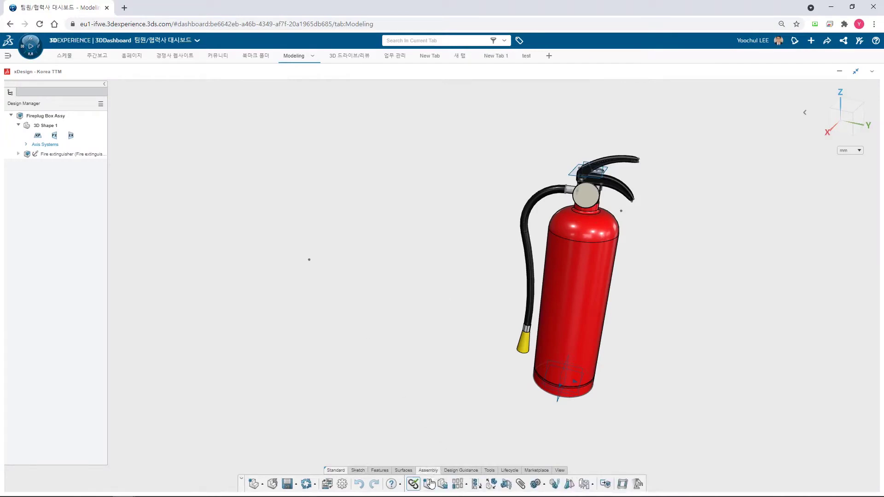
{"action": "left_click", "coordinate": [428, 484]}
{"action": "type", "text": "Fireplug box"}
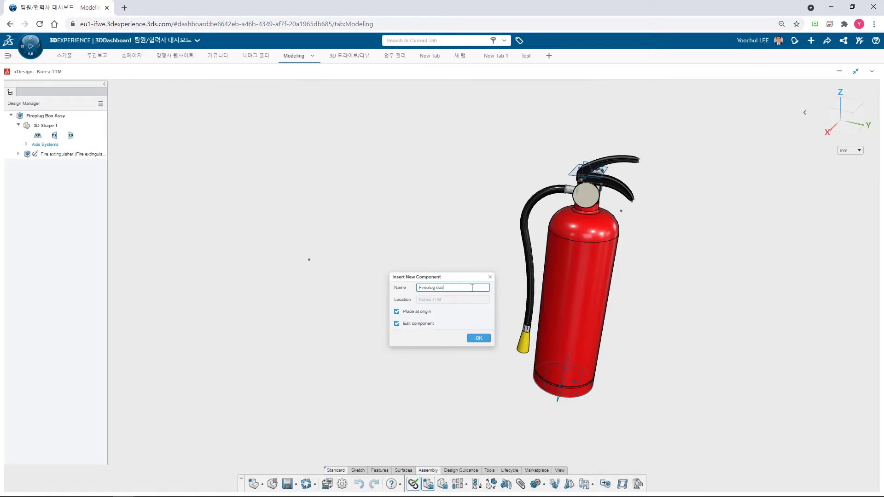
{"action": "left_click", "coordinate": [479, 339]}
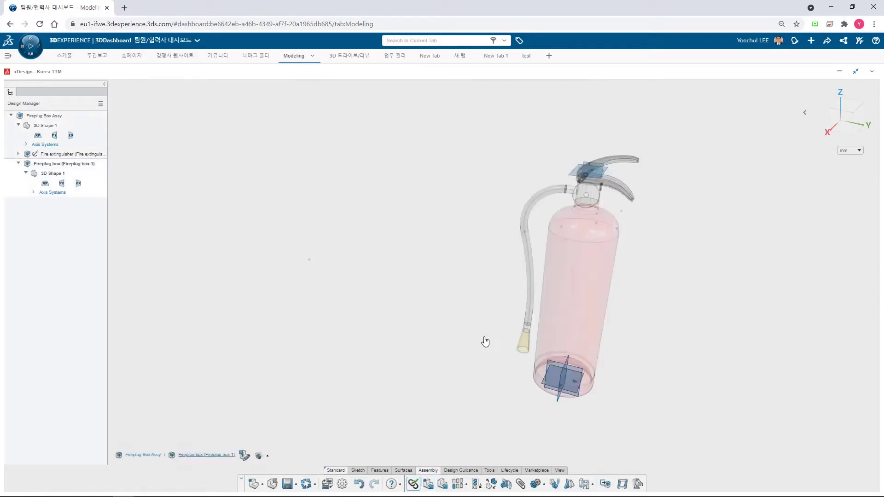
Sketch a rectangle on the Fireplug box's YZ plane around the cylinder's lower part, with its base level with the origin
{"action": "left_click", "coordinate": [846, 124]}
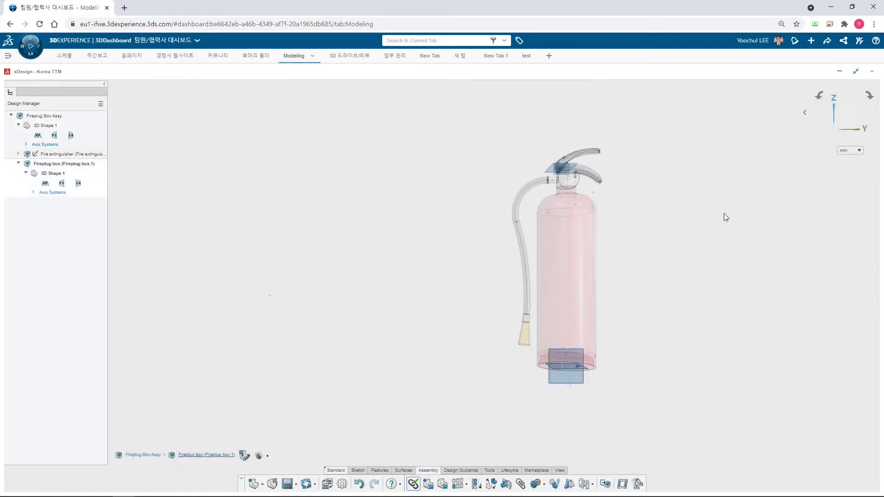
{"action": "scroll", "coordinate": [684, 332], "scroll_direction": "up", "scroll_amount": 4}
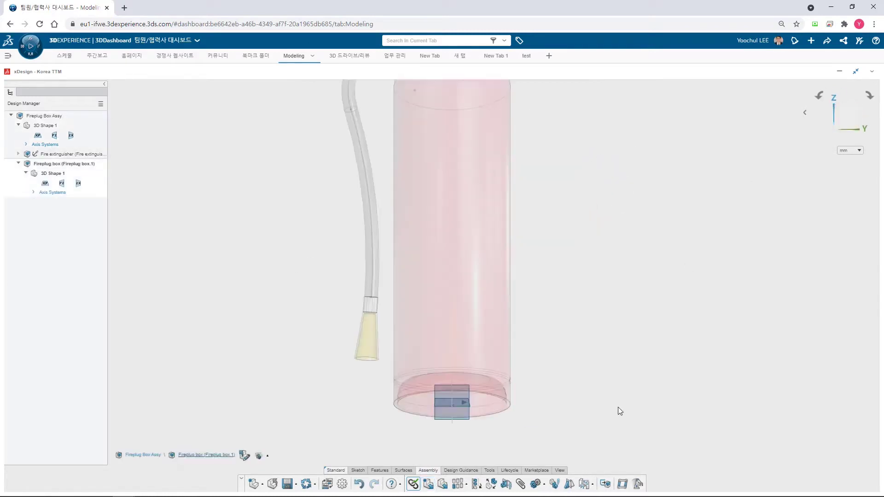
{"action": "left_click", "coordinate": [468, 388]}
{"action": "left_click", "coordinate": [484, 360]}
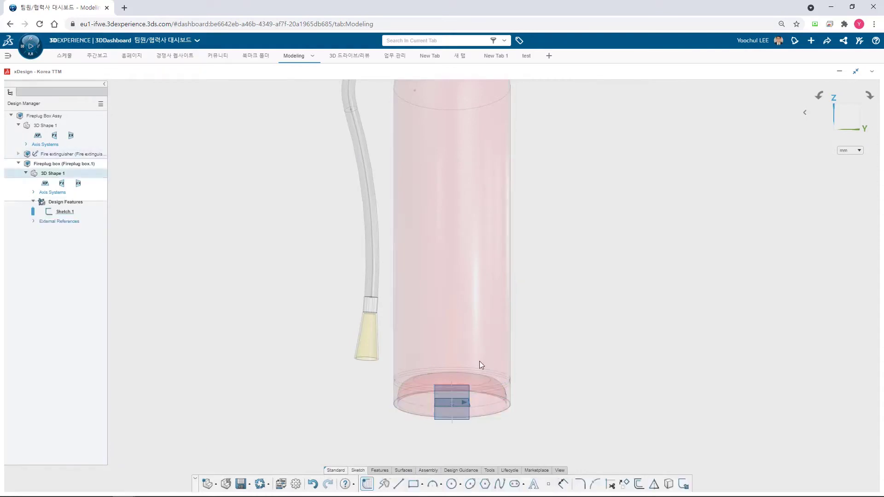
{"action": "left_click", "coordinate": [423, 484]}
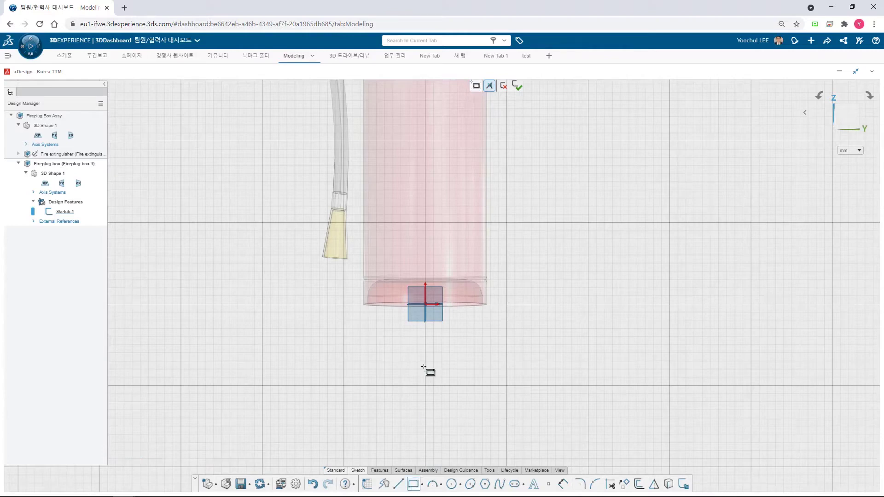
{"action": "left_click", "coordinate": [272, 304]}
{"action": "left_click", "coordinate": [564, 97]}
{"action": "key", "text": "Escape"}
Dimension the rectangle 600 mm wide and 800 mm high
{"action": "left_click", "coordinate": [510, 304]}
{"action": "left_click", "coordinate": [414, 331]}
{"action": "type", "text": "600"}
{"action": "key", "text": "Return"}
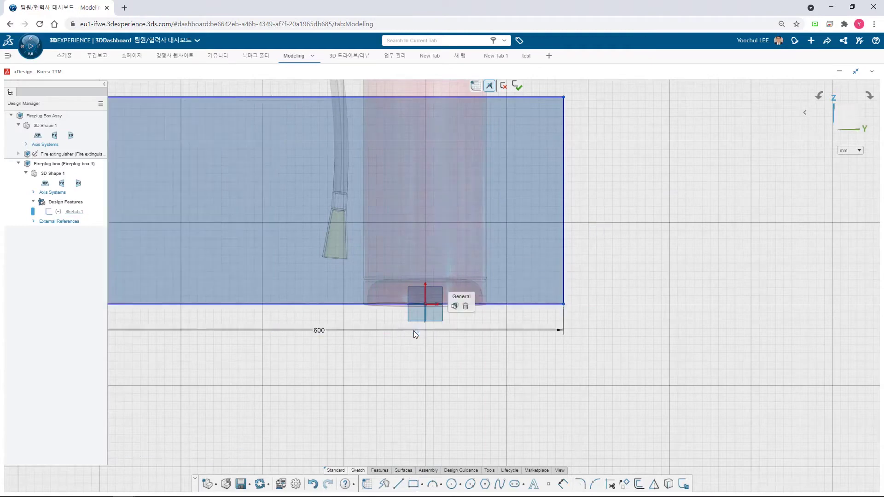
{"action": "left_click", "coordinate": [563, 214]}
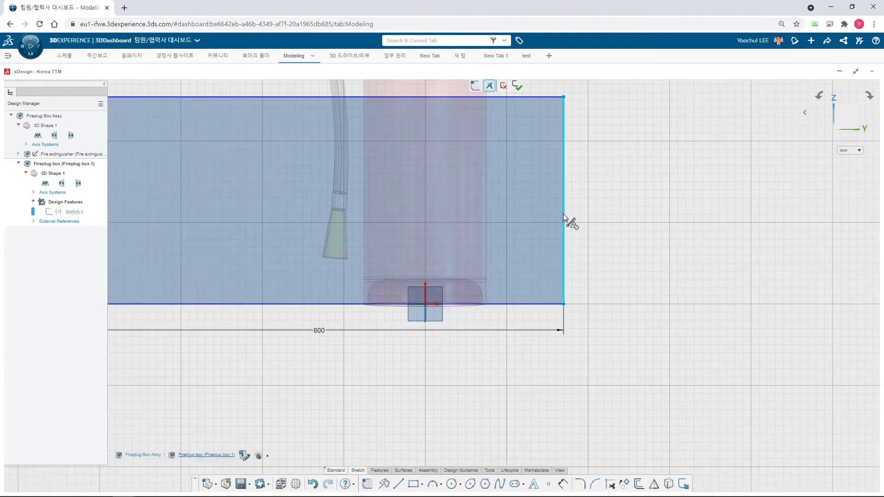
{"action": "left_click", "coordinate": [586, 203]}
{"action": "type", "text": "800"}
{"action": "key", "text": "Return"}
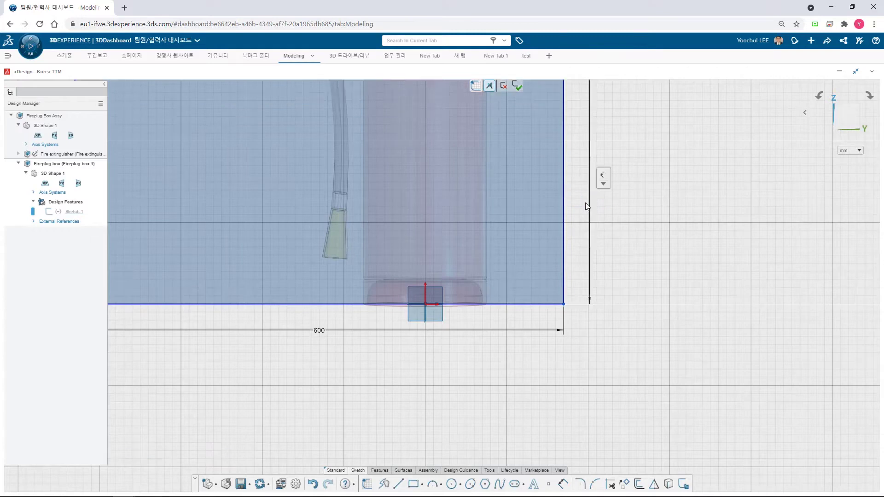
Constrain the midpoint of the rectangle's bottom edge to the origin and finish the sketch
{"action": "left_click", "coordinate": [275, 304]}
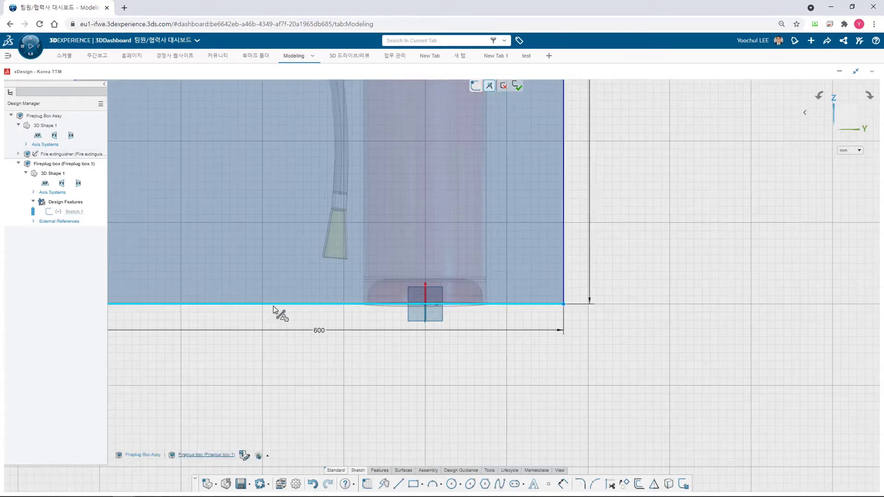
{"action": "scroll", "coordinate": [482, 316], "scroll_direction": "down", "scroll_amount": 5}
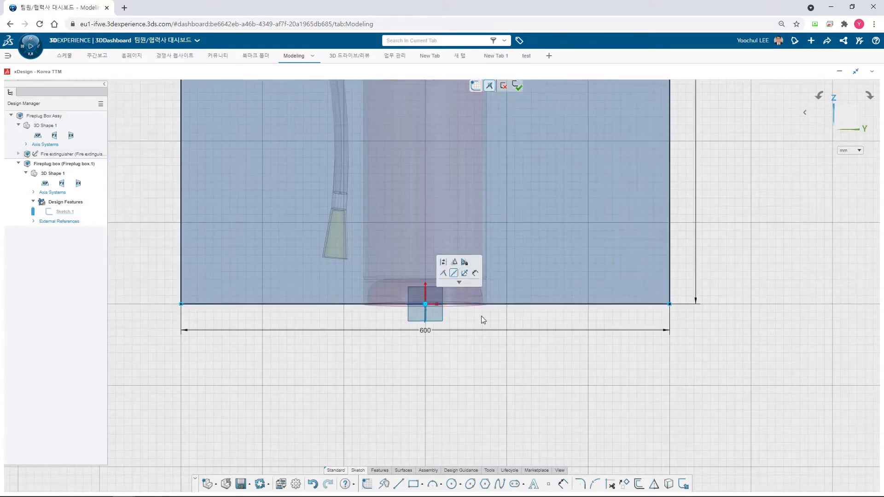
{"action": "scroll", "coordinate": [480, 340], "scroll_direction": "up", "scroll_amount": 1}
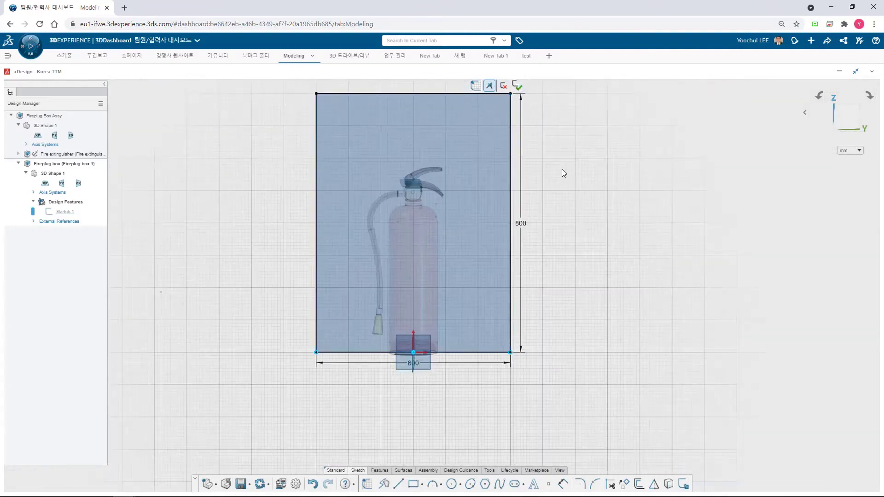
{"action": "left_click", "coordinate": [519, 86]}
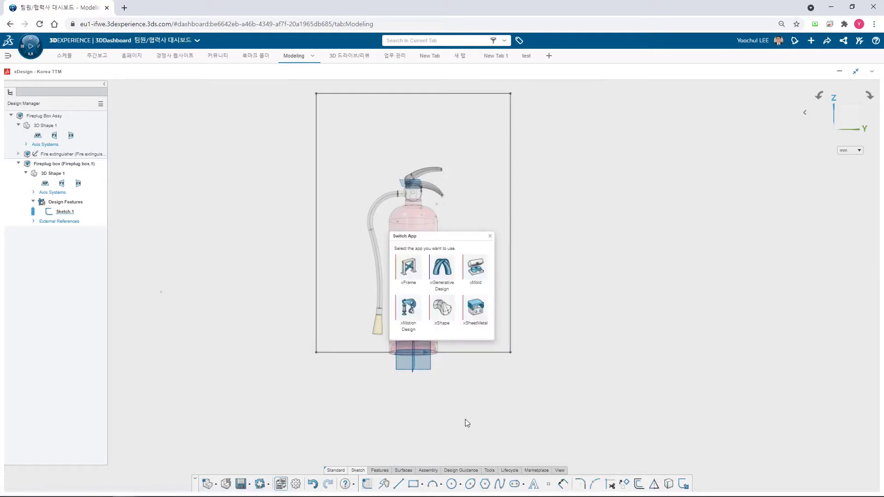
Switch to xSheetMetal and start a wall with the sheet metal thickness set to 1 mm
{"action": "left_click", "coordinate": [476, 308]}
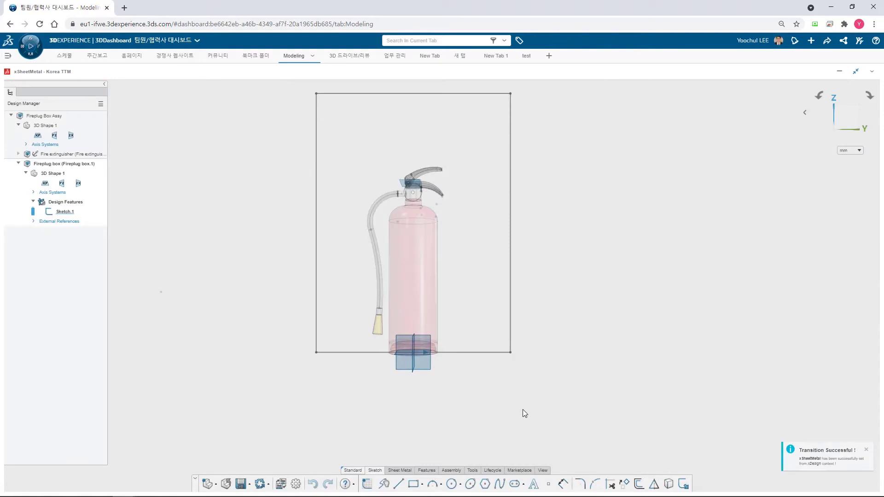
{"action": "left_click", "coordinate": [406, 470]}
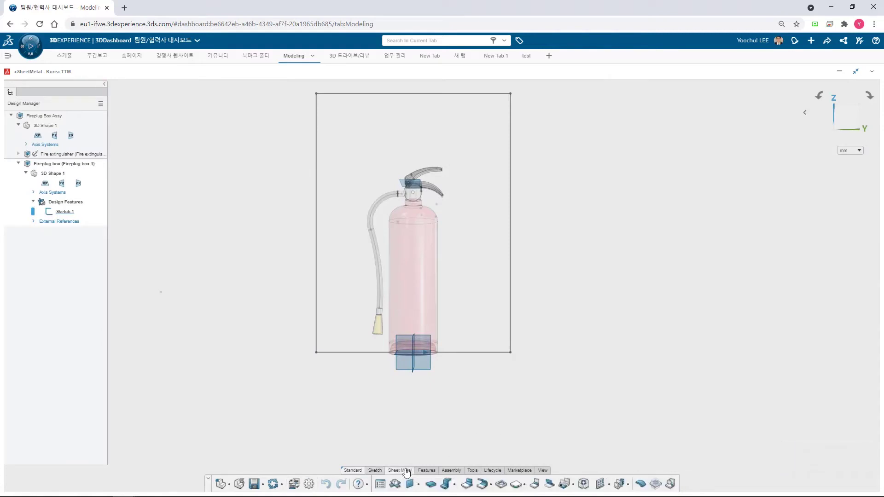
{"action": "left_click", "coordinate": [431, 484]}
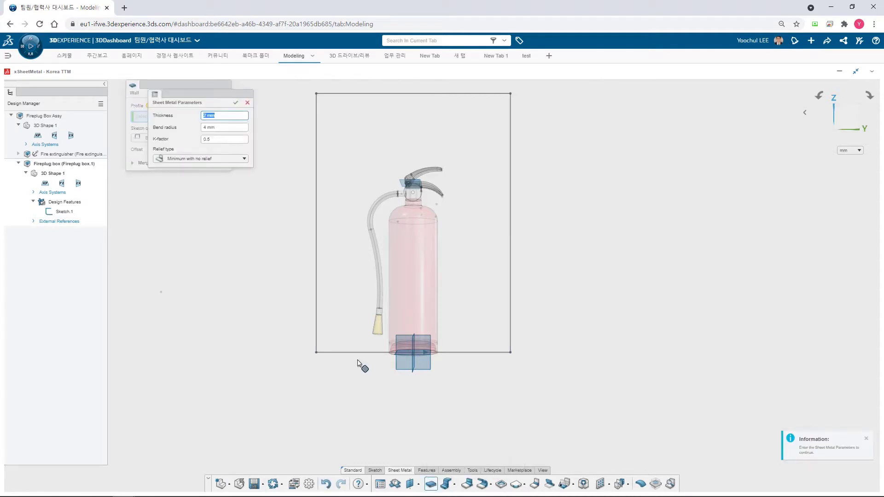
{"action": "type", "text": "1"}
{"action": "left_click", "coordinate": [232, 128]}
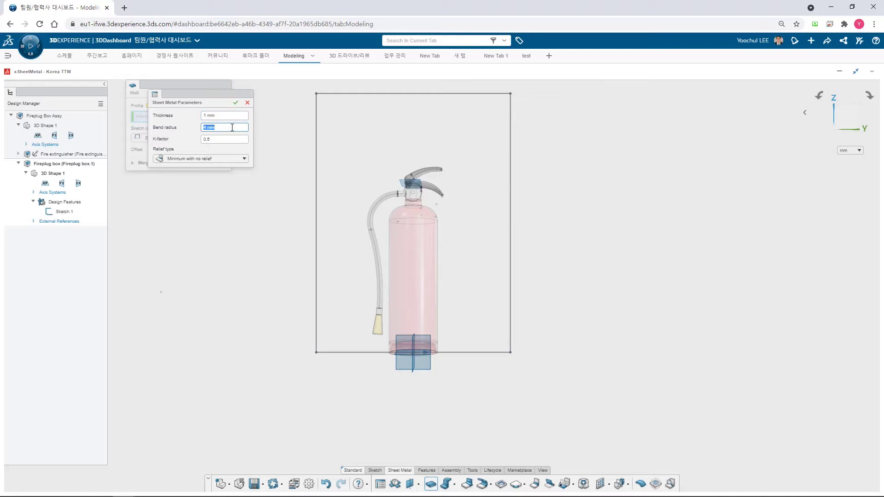
{"action": "left_click", "coordinate": [236, 103]}
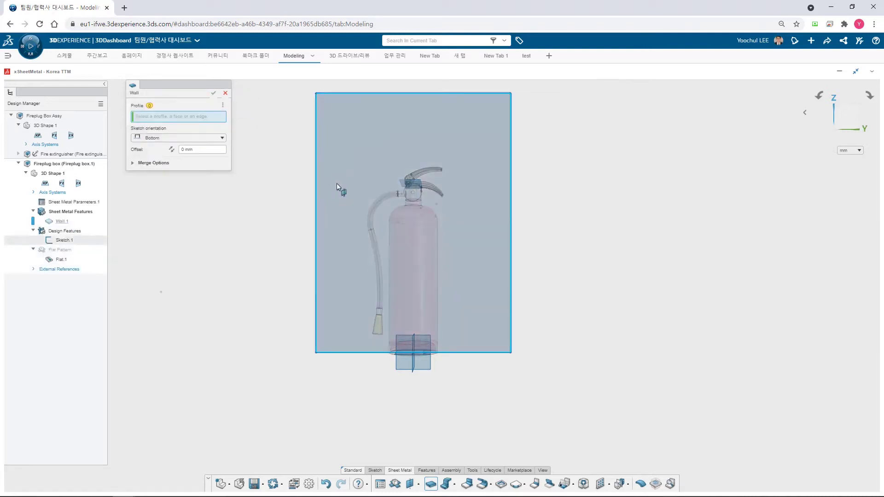
Create the wall from the rectangle sketch with a reversed 100 mm offset, placing it behind the extinguisher
{"action": "left_click", "coordinate": [203, 149]}
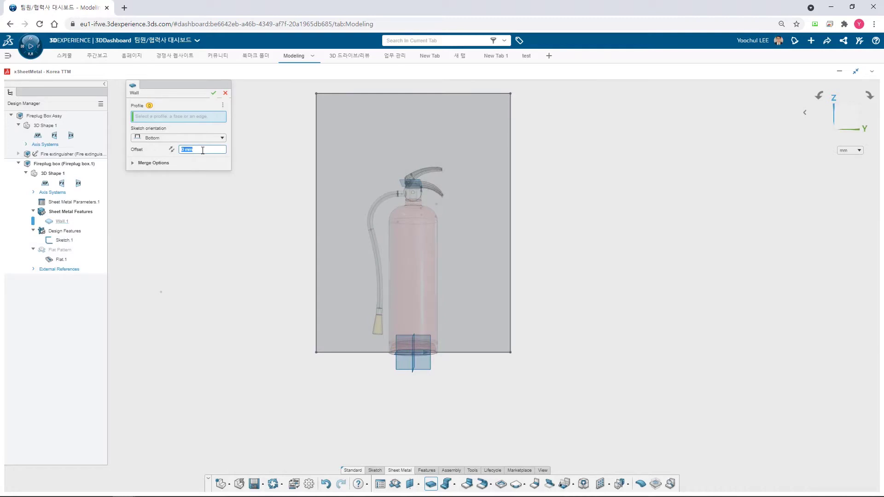
{"action": "key", "text": "Return"}
{"action": "mouse_move", "coordinate": [399, 268]}
{"action": "middle_mouse_down"}
{"action": "mouse_move", "coordinate": [346, 292]}
{"action": "mouse_move", "coordinate": [340, 306]}
{"action": "mouse_move", "coordinate": [352, 271]}
{"action": "middle_mouse_up"}
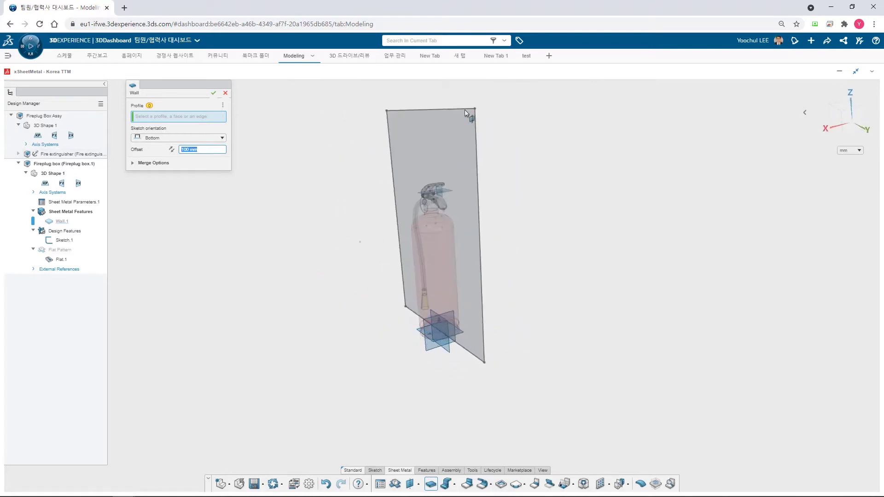
{"action": "left_click", "coordinate": [456, 124]}
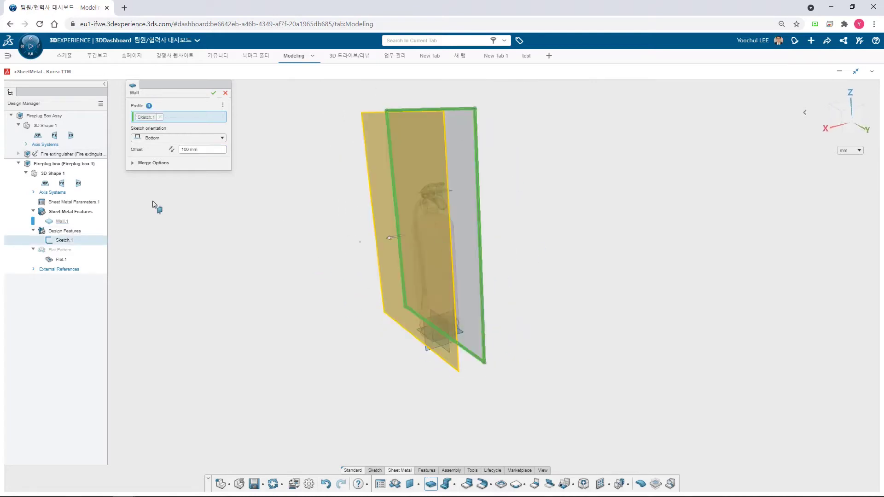
{"action": "left_click", "coordinate": [171, 149]}
{"action": "scroll", "coordinate": [455, 264], "scroll_direction": "up", "scroll_amount": 2}
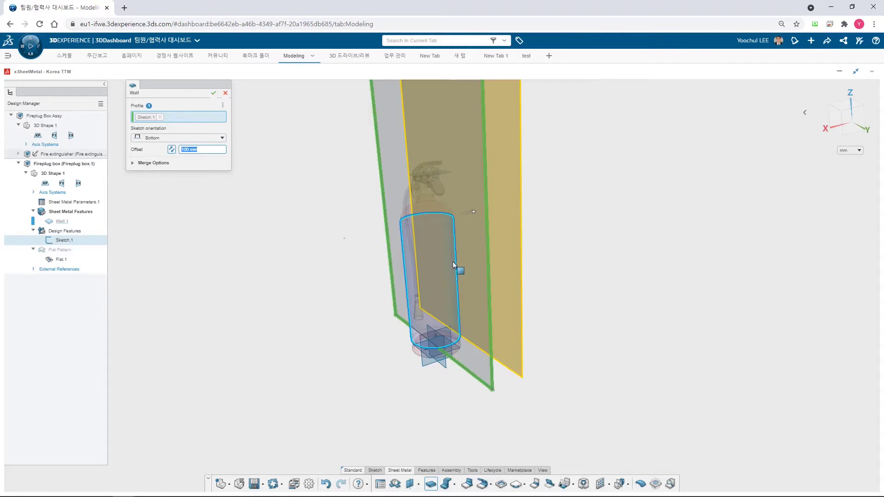
{"action": "middle_click_drag", "start_coordinate": [452, 262], "coordinate": [480, 154]}
{"action": "middle_click_drag", "start_coordinate": [502, 191], "coordinate": [481, 251]}
{"action": "left_click", "coordinate": [213, 93]}
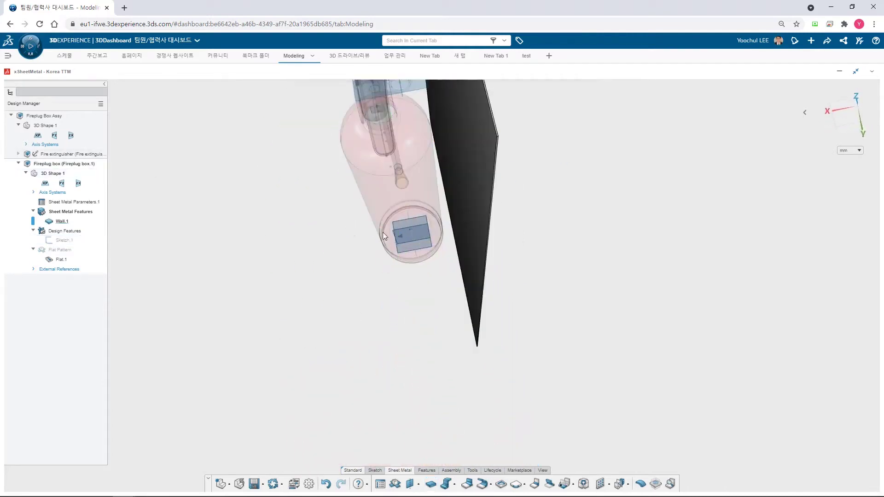
Start a wall on the bottom edge of the back wall with a height of 200 mm
{"action": "middle_click_drag", "start_coordinate": [468, 272], "coordinate": [311, 203]}
{"action": "scroll", "coordinate": [378, 220], "scroll_direction": "up", "scroll_amount": 2}
{"action": "left_click", "coordinate": [530, 368]}
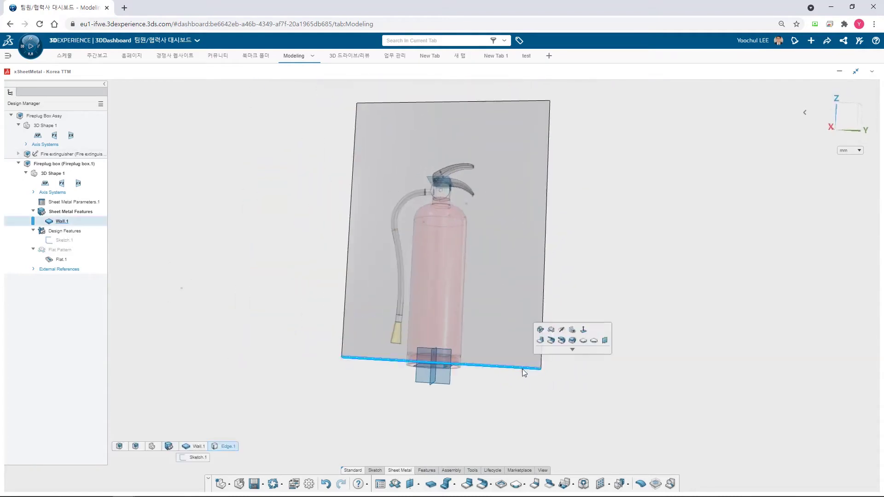
{"action": "left_click", "coordinate": [537, 354]}
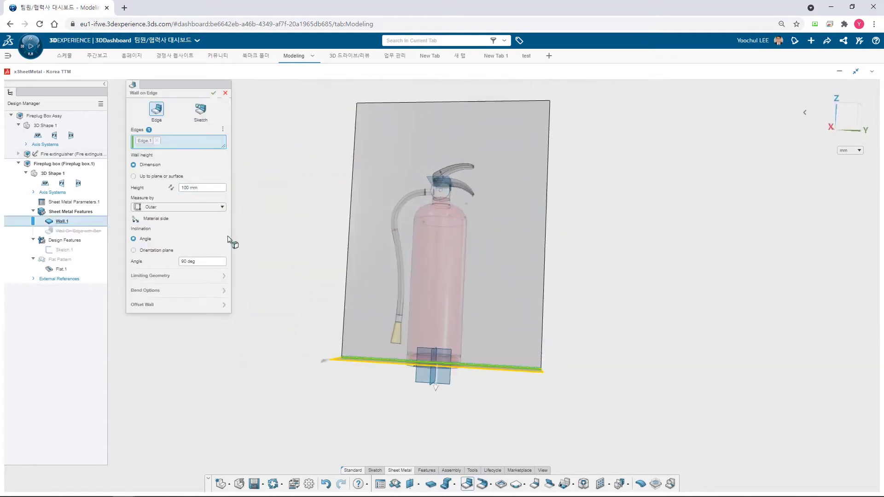
{"action": "type", "text": "200"}
{"action": "key", "text": "Return"}
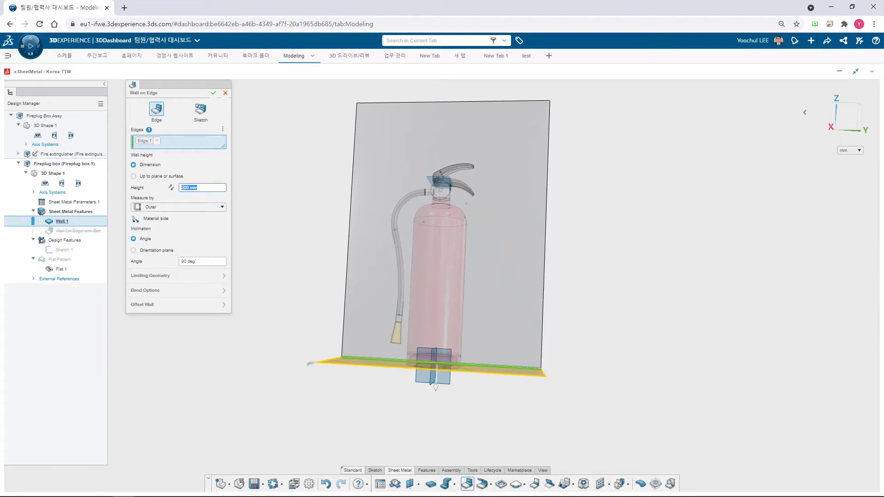
Add the two side edges and the top edge of the back wall to the 200 mm wall selection
{"action": "middle_click_drag", "start_coordinate": [452, 355], "coordinate": [483, 386]}
{"action": "scroll", "coordinate": [483, 385], "scroll_direction": "up", "scroll_amount": 2}
{"action": "left_click", "coordinate": [563, 384]}
{"action": "left_click", "coordinate": [285, 355]}
{"action": "scroll", "coordinate": [321, 347], "scroll_direction": "down", "scroll_amount": 3}
{"action": "scroll", "coordinate": [395, 134], "scroll_direction": "up", "scroll_amount": 3}
{"action": "left_click", "coordinate": [367, 154]}
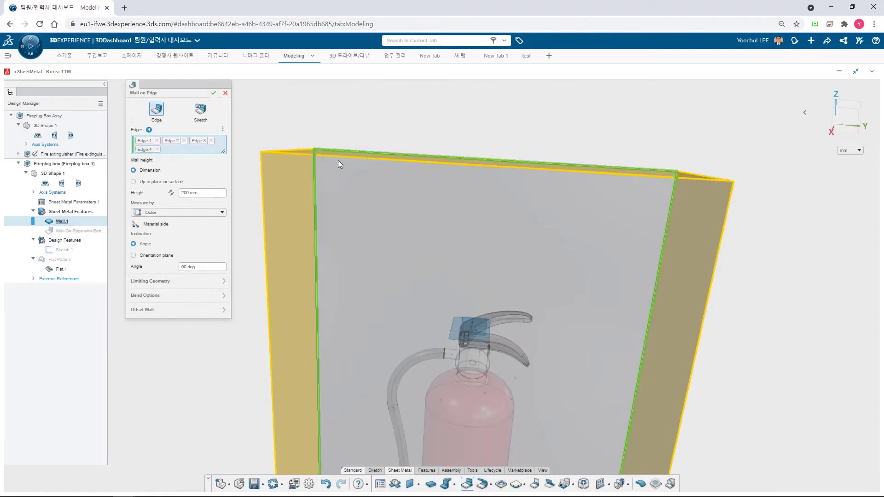
{"action": "middle_click_drag", "start_coordinate": [342, 159], "coordinate": [367, 162]}
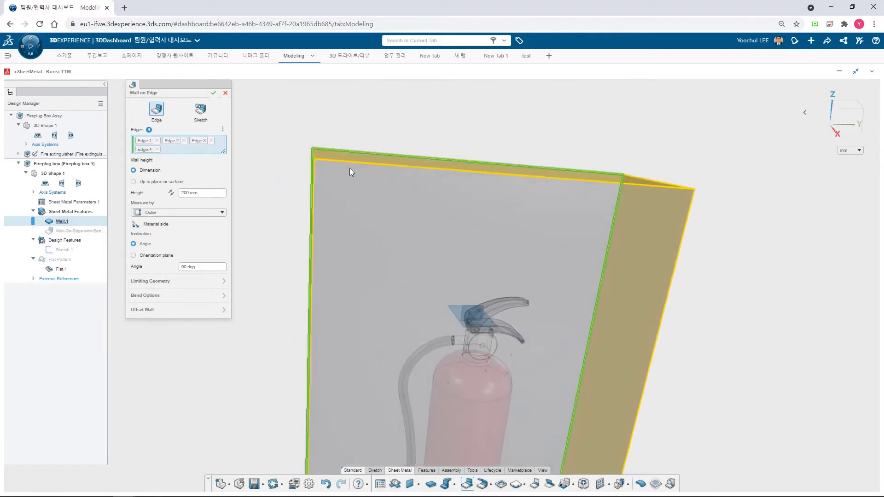
Check the limiting geometry, bend and offset options, keep their defaults, and create the four side walls
{"action": "left_click", "coordinate": [186, 284]}
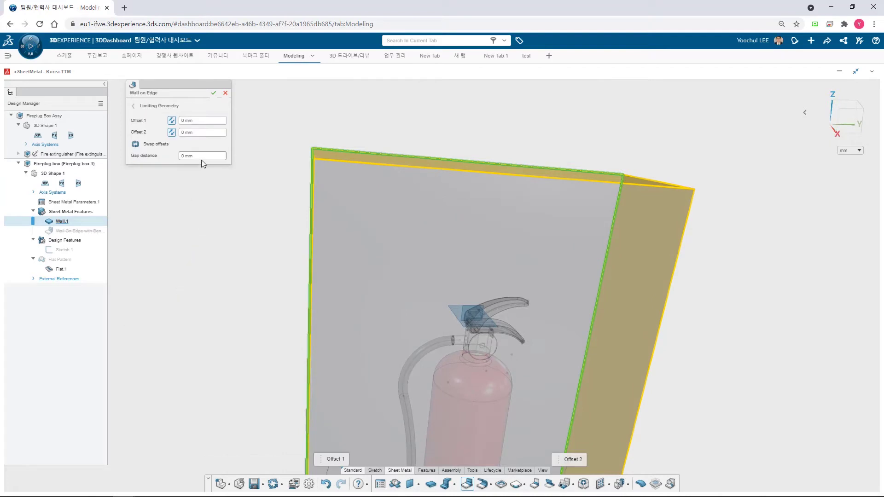
{"action": "left_click", "coordinate": [134, 106]}
{"action": "left_click", "coordinate": [175, 298]}
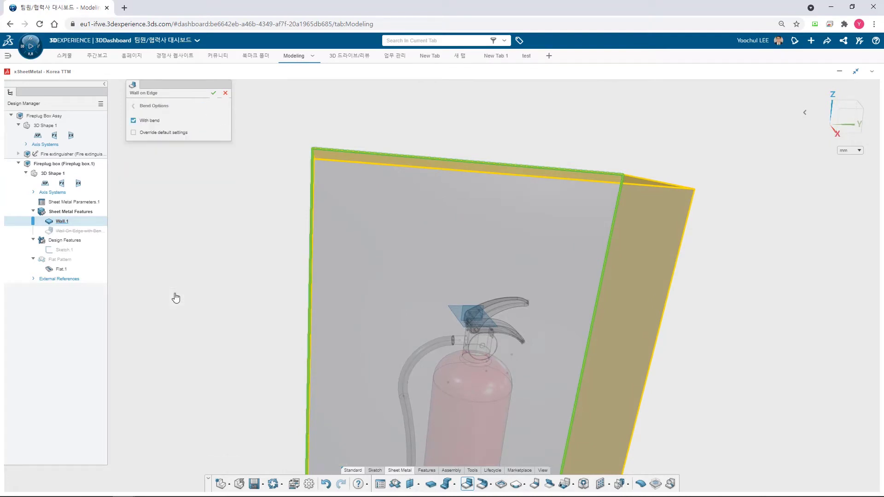
{"action": "left_click", "coordinate": [133, 133]}
{"action": "left_click", "coordinate": [134, 132]}
{"action": "left_click", "coordinate": [134, 106]}
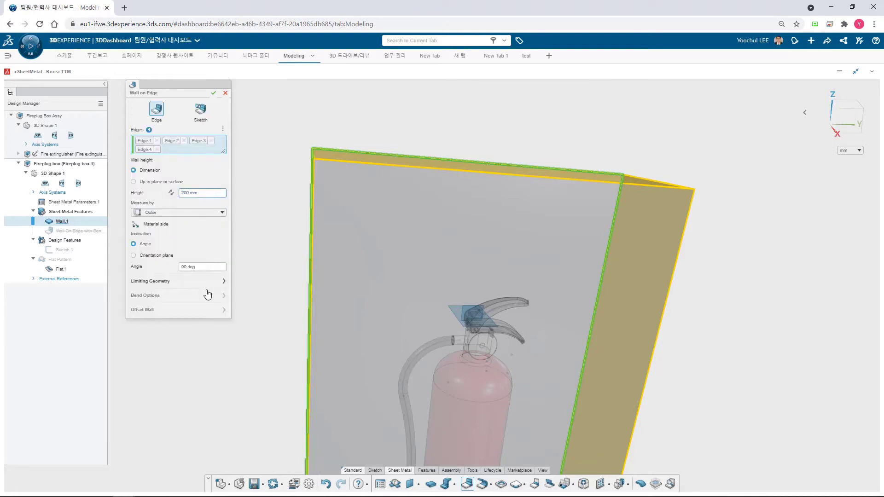
{"action": "left_click", "coordinate": [217, 309]}
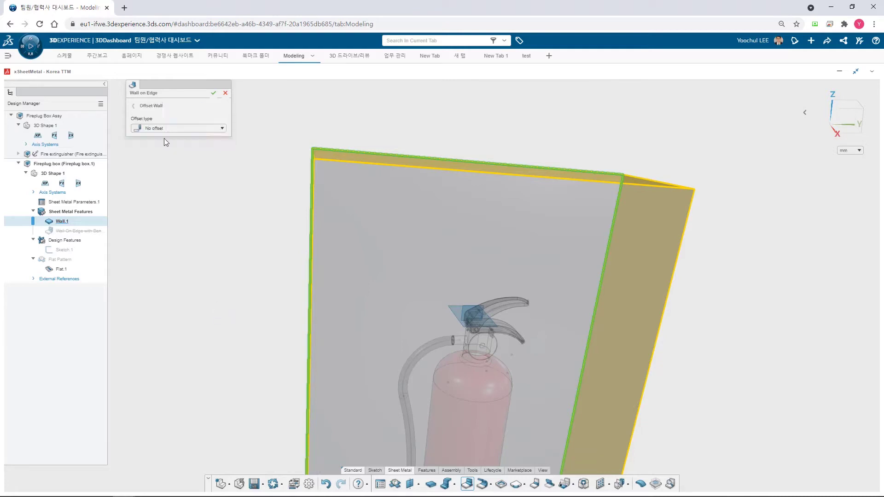
{"action": "left_click", "coordinate": [214, 94]}
{"action": "scroll", "coordinate": [442, 295], "scroll_direction": "down", "scroll_amount": 5}
{"action": "scroll", "coordinate": [508, 421], "scroll_direction": "up", "scroll_amount": 3}
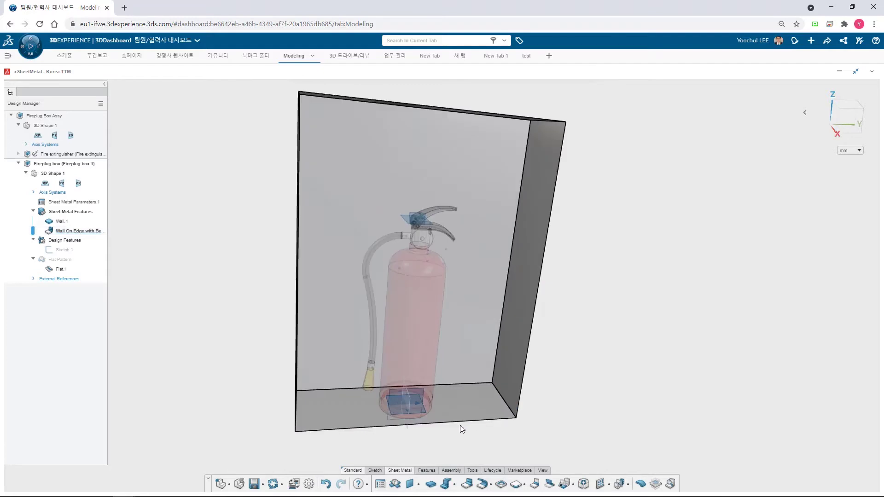
Start a wall on the outer front edge of the box's side wall with a height of 20 mm
{"action": "scroll", "coordinate": [512, 416], "scroll_direction": "up", "scroll_amount": 2}
{"action": "middle_click_drag", "start_coordinate": [512, 416], "coordinate": [529, 399]}
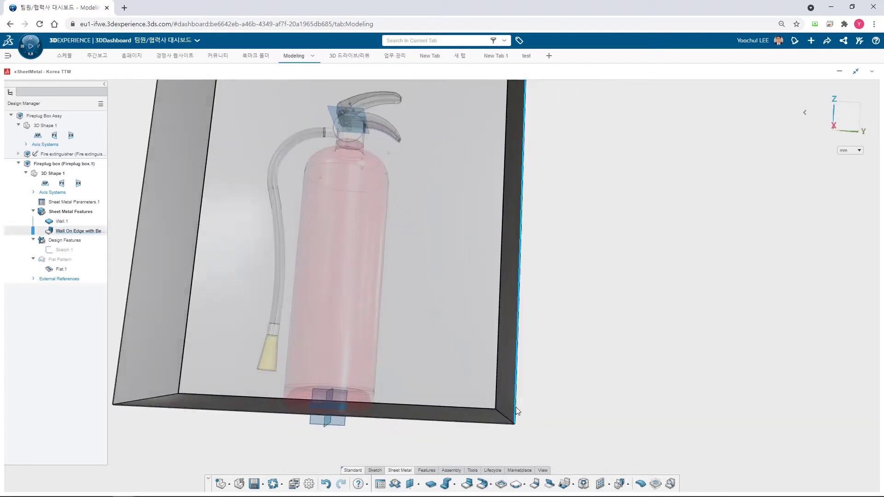
{"action": "left_click", "coordinate": [516, 408]}
{"action": "left_click", "coordinate": [535, 379]}
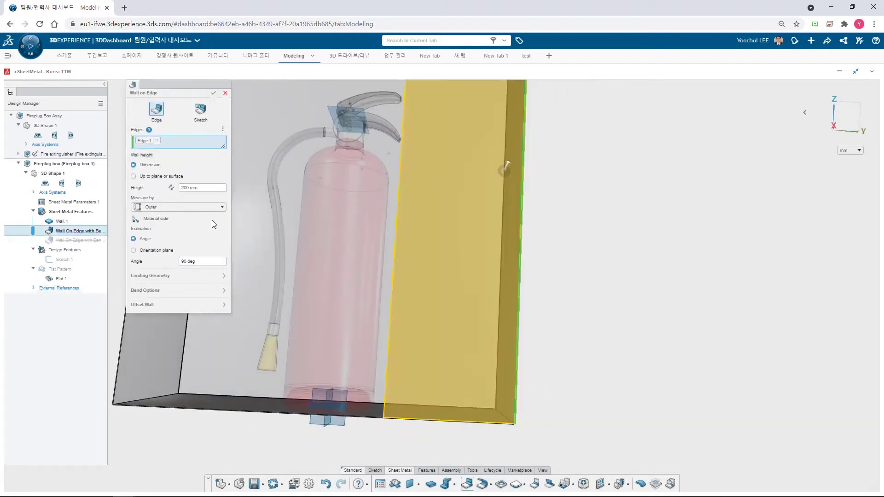
{"action": "left_click", "coordinate": [209, 189]}
{"action": "type", "text": "20"}
{"action": "scroll", "coordinate": [499, 437], "scroll_direction": "up", "scroll_amount": 5}
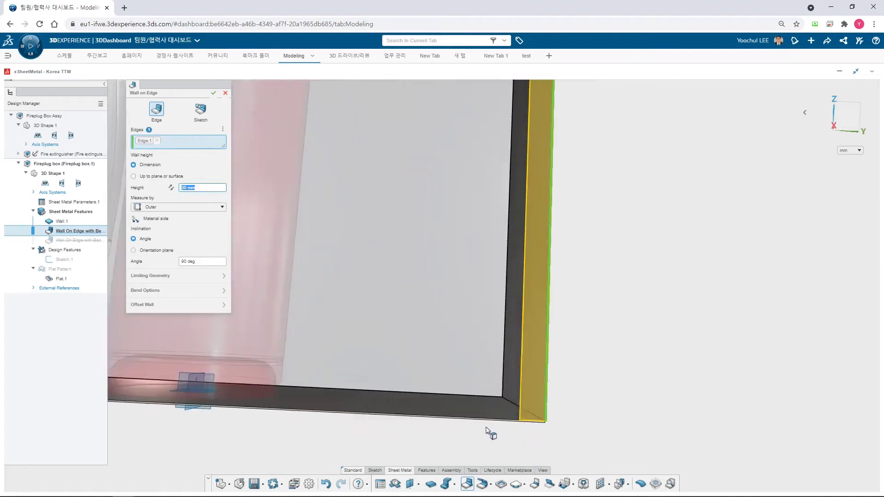
Add the remaining three outer front edges of the box to the 20 mm flange selection
{"action": "left_click", "coordinate": [497, 420]}
{"action": "scroll", "coordinate": [497, 419], "scroll_direction": "down", "scroll_amount": 8}
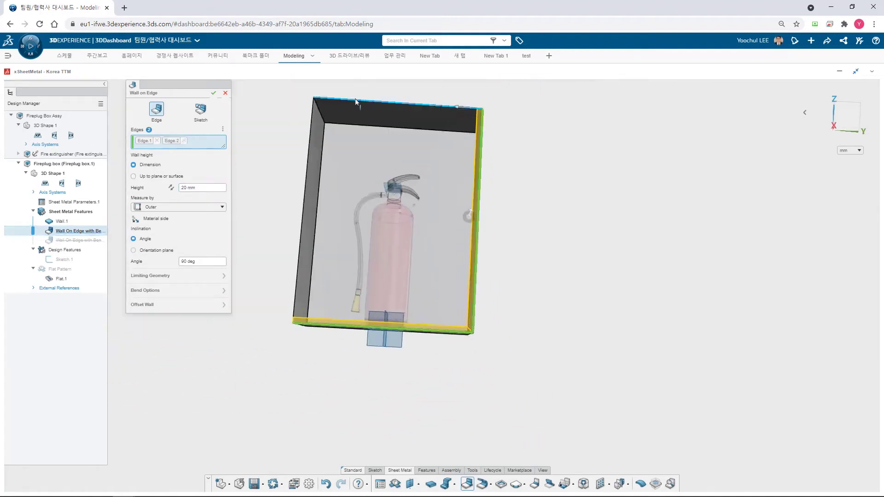
{"action": "scroll", "coordinate": [303, 96], "scroll_direction": "up", "scroll_amount": 6}
{"action": "left_click", "coordinate": [303, 95]}
{"action": "left_click", "coordinate": [275, 116]}
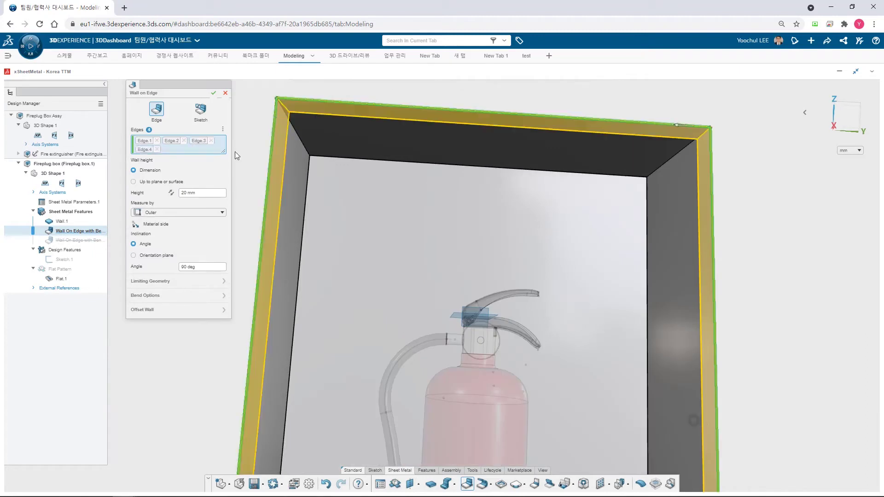
Set the flange gap distance to 0.2 mm and create the 20 mm front flanges
{"action": "left_click", "coordinate": [173, 281]}
{"action": "left_click", "coordinate": [199, 155]}
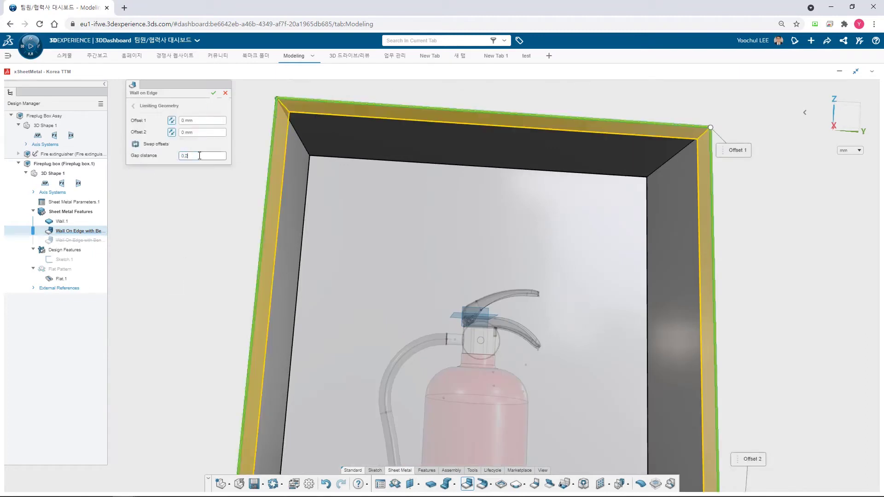
{"action": "left_click", "coordinate": [159, 106]}
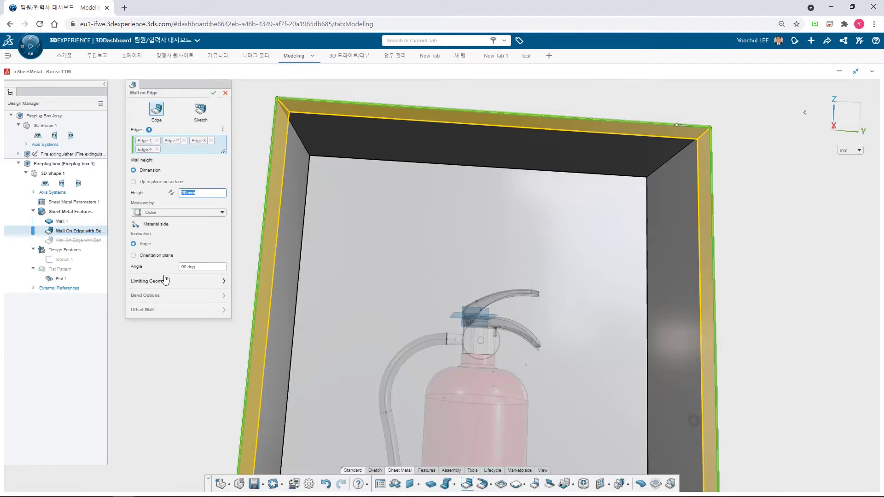
{"action": "left_click", "coordinate": [214, 93]}
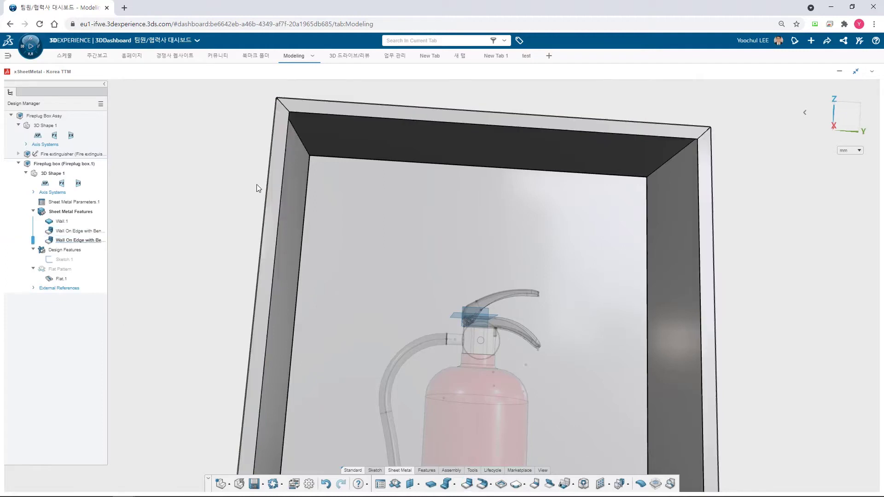
Start a wall on the inner vertical edge of the front flange with a height of 15 mm
{"action": "scroll", "coordinate": [277, 138], "scroll_direction": "up", "scroll_amount": 5}
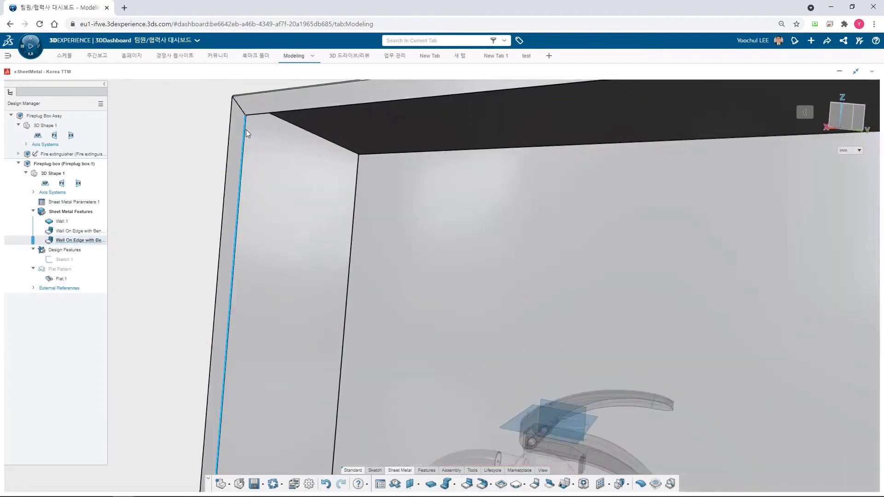
{"action": "left_click", "coordinate": [246, 129]}
{"action": "left_click", "coordinate": [264, 103]}
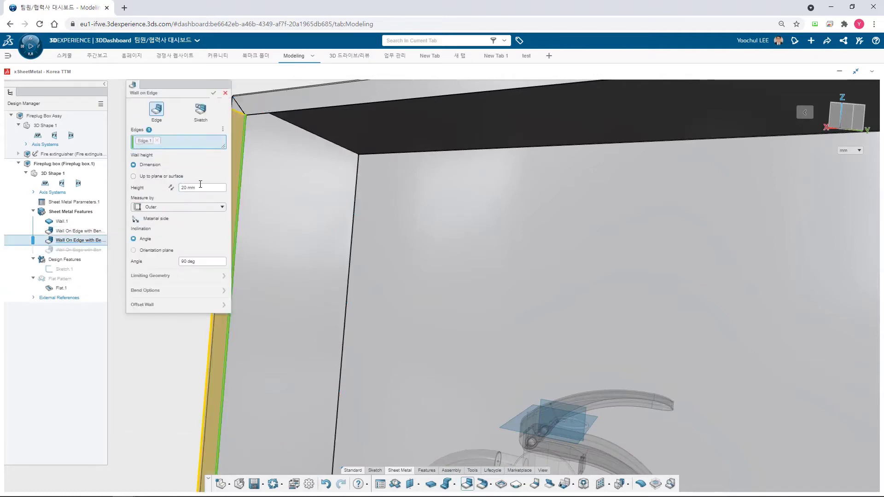
{"action": "type", "text": "15"}
{"action": "key", "text": "Return"}
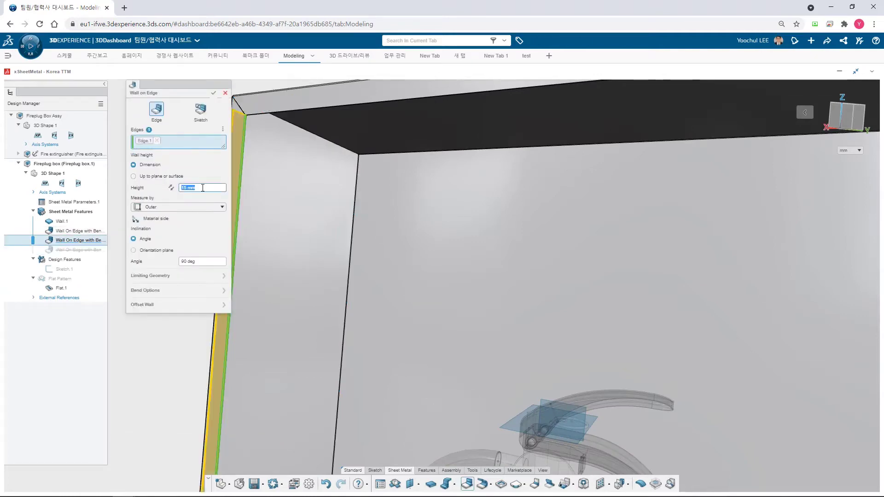
Reverse the 15 mm wall's direction and add the other three inner edges of the front flanges
{"action": "scroll", "coordinate": [286, 205], "scroll_direction": "down", "scroll_amount": 5}
{"action": "middle_click_drag", "start_coordinate": [259, 198], "coordinate": [295, 208]}
{"action": "left_click", "coordinate": [171, 187]}
{"action": "left_click", "coordinate": [460, 197]}
{"action": "left_click", "coordinate": [742, 187]}
{"action": "scroll", "coordinate": [552, 295], "scroll_direction": "down", "scroll_amount": 5}
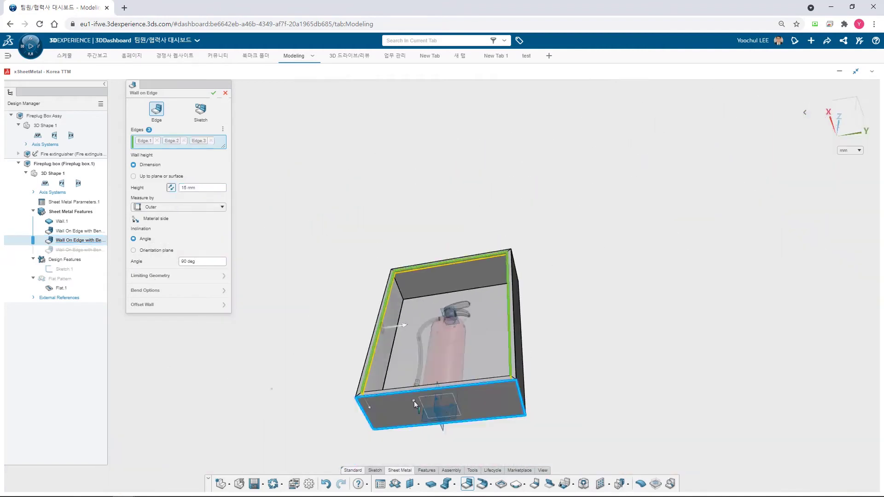
{"action": "scroll", "coordinate": [371, 387], "scroll_direction": "up", "scroll_amount": 5}
{"action": "left_click", "coordinate": [322, 404]}
{"action": "middle_click_drag", "start_coordinate": [323, 404], "coordinate": [318, 433]}
Set the gap distance for the 15 mm return walls and create them on the four selected edges
{"action": "left_click", "coordinate": [156, 276]}
{"action": "left_click", "coordinate": [209, 158]}
{"action": "left_click", "coordinate": [225, 203]}
{"action": "left_click", "coordinate": [214, 93]}
Start another 15 mm wall on the four inner edges of the return walls, directed inward into the opening
{"action": "scroll", "coordinate": [336, 380], "scroll_direction": "up", "scroll_amount": 5}
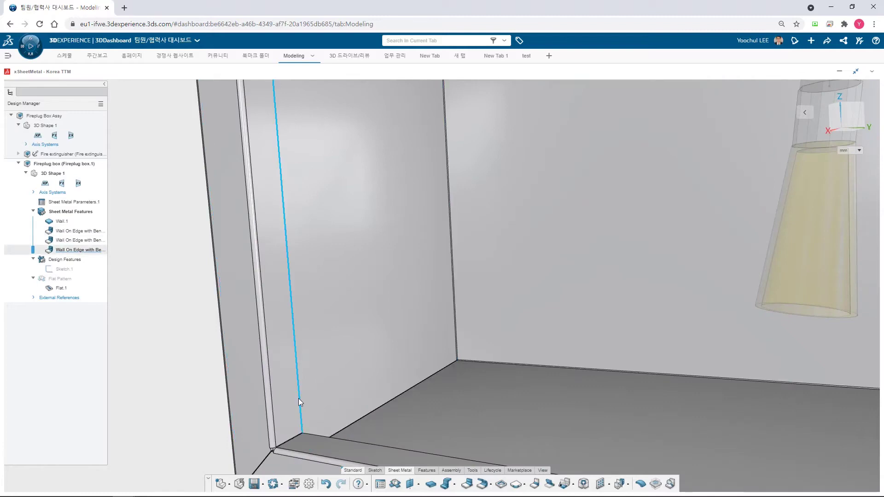
{"action": "left_click", "coordinate": [299, 399]}
{"action": "left_click", "coordinate": [317, 370]}
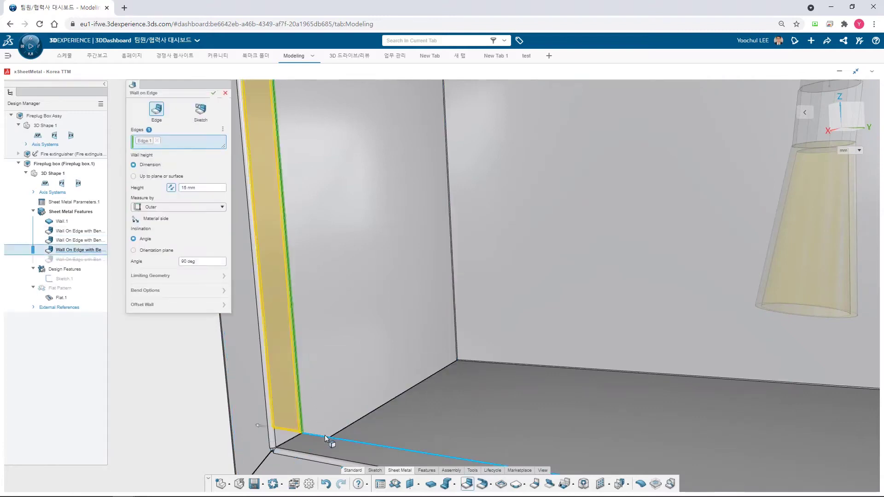
{"action": "left_click", "coordinate": [325, 438]}
{"action": "scroll", "coordinate": [300, 286], "scroll_direction": "down", "scroll_amount": 5}
{"action": "middle_click_drag", "start_coordinate": [479, 318], "coordinate": [610, 324]}
{"action": "scroll", "coordinate": [572, 337], "scroll_direction": "up", "scroll_amount": 5}
{"action": "left_click", "coordinate": [576, 318]}
{"action": "left_click", "coordinate": [590, 228]}
{"action": "middle_click_drag", "start_coordinate": [590, 228], "coordinate": [371, 318]}
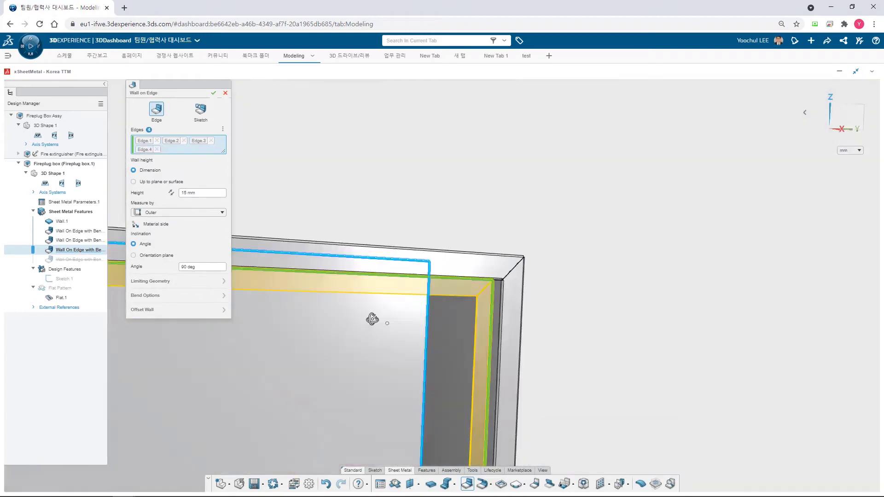
Set the inward flanges' gap distance to 0.2 mm and create the walls
{"action": "left_click", "coordinate": [150, 276]}
{"action": "double_click", "coordinate": [212, 156]}
{"action": "type", "text": "0.2"}
{"action": "key", "text": "Return"}
{"action": "scroll", "coordinate": [301, 351], "scroll_direction": "down", "scroll_amount": 5}
{"action": "scroll", "coordinate": [449, 372], "scroll_direction": "up", "scroll_amount": 1}
{"action": "middle_click_drag", "start_coordinate": [469, 338], "coordinate": [507, 449]}
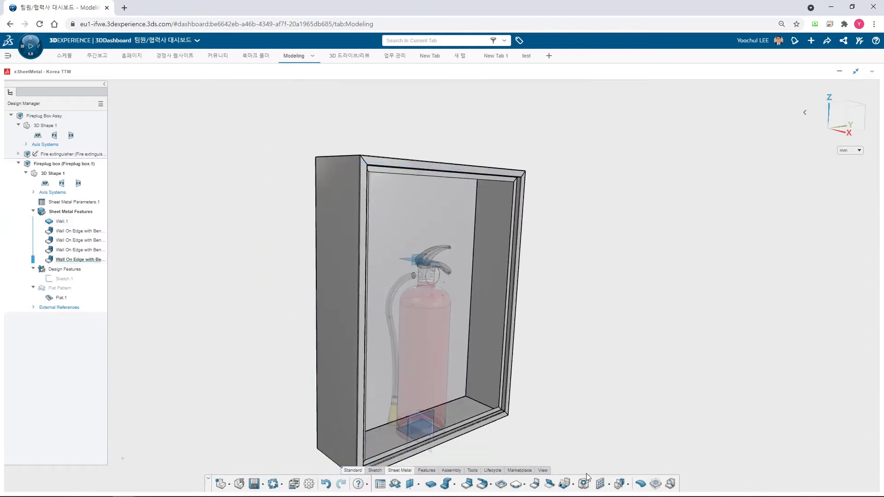
Start inserting geometry into the box part and search for a component with "lou"
{"action": "left_click", "coordinate": [431, 472]}
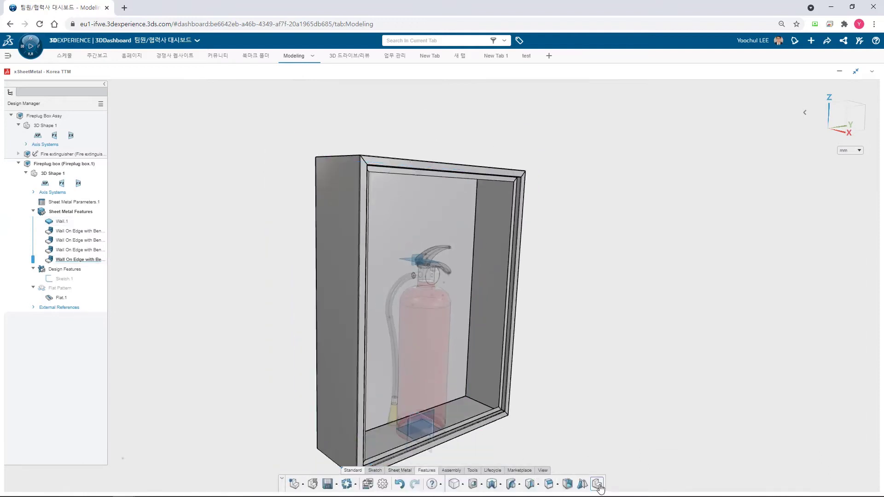
{"action": "left_click", "coordinate": [599, 485]}
{"action": "left_click", "coordinate": [186, 107]}
{"action": "left_click", "coordinate": [398, 42]}
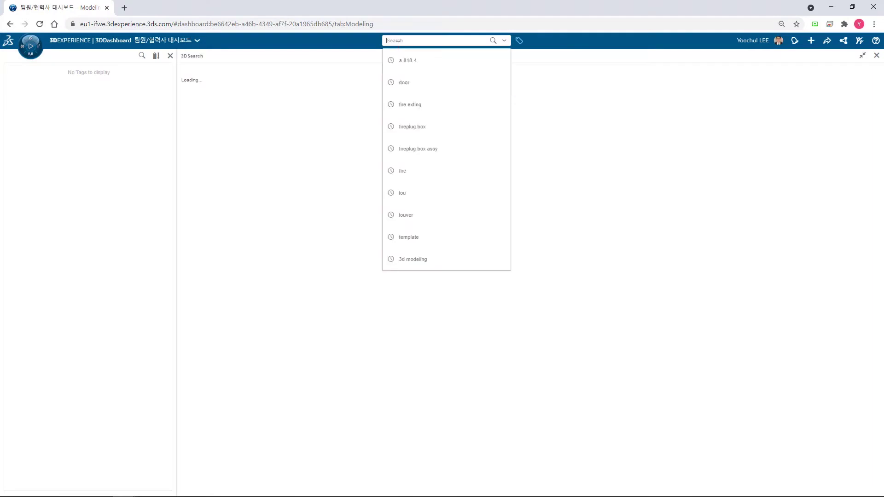
{"action": "type", "text": "lou"}
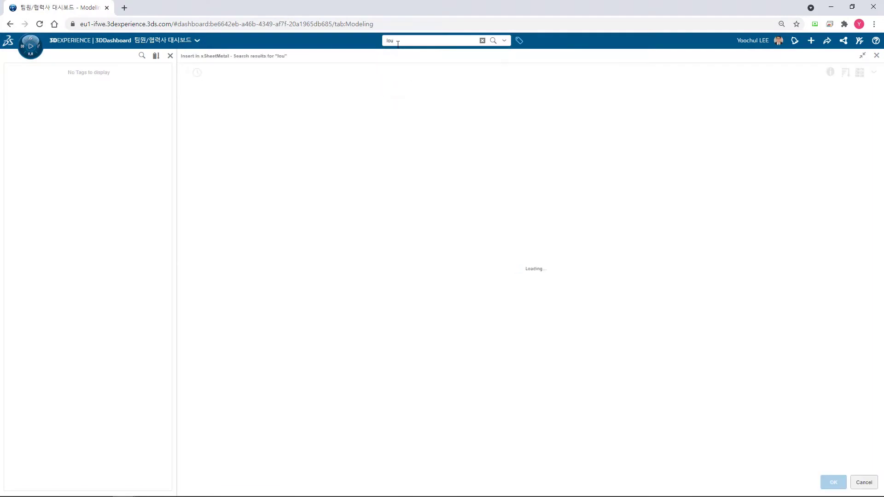
Insert the Louver_V1 component's geometry into the box part using Ordered Geometrical Set 1
{"action": "left_click", "coordinate": [278, 97]}
{"action": "left_click", "coordinate": [833, 482]}
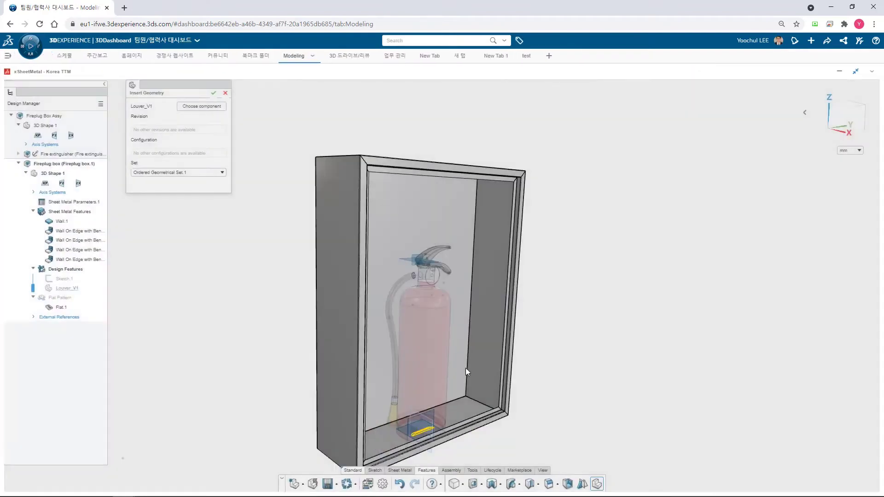
{"action": "scroll", "coordinate": [440, 338], "scroll_direction": "up", "scroll_amount": 5}
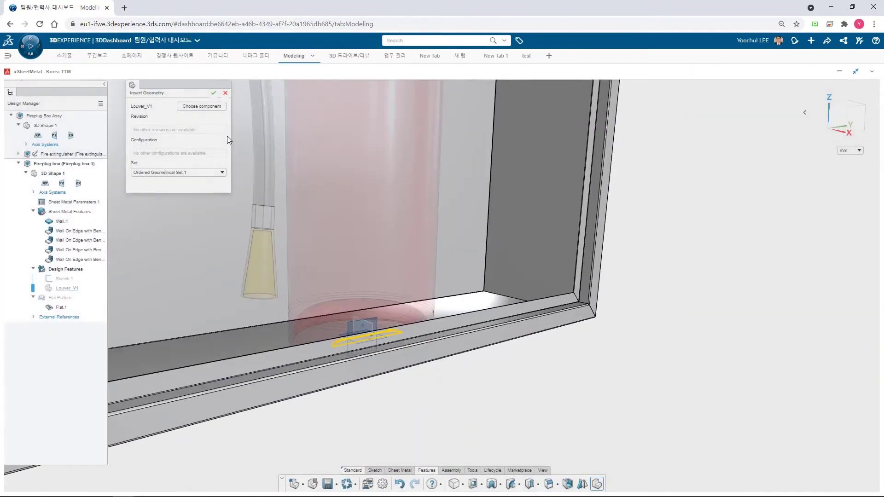
{"action": "left_click", "coordinate": [213, 94]}
{"action": "left_click", "coordinate": [405, 472]}
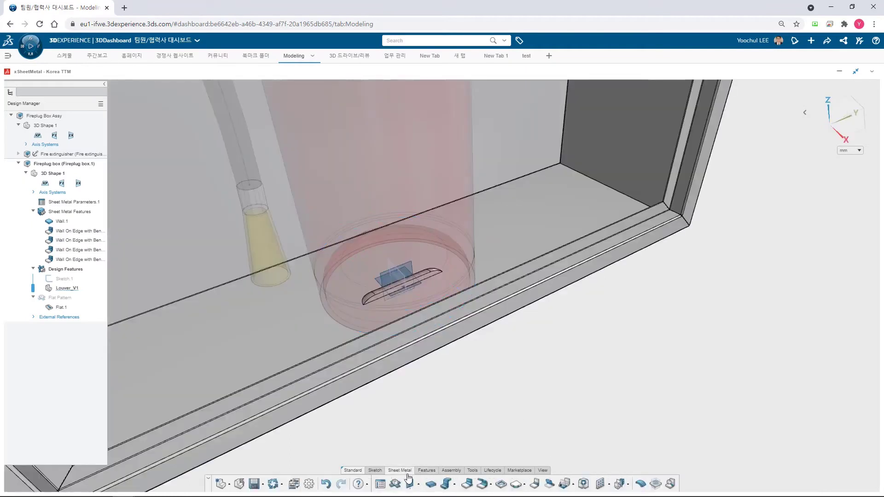
{"action": "left_click", "coordinate": [657, 485]}
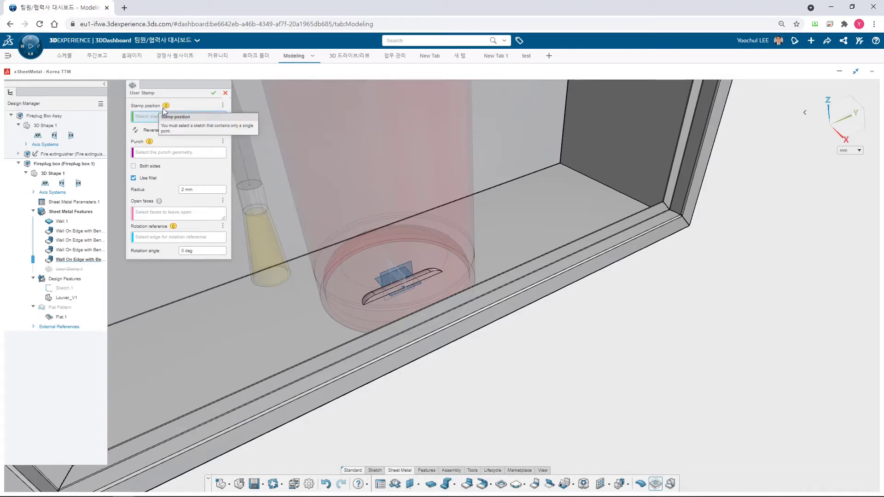
{"action": "left_click", "coordinate": [226, 93]}
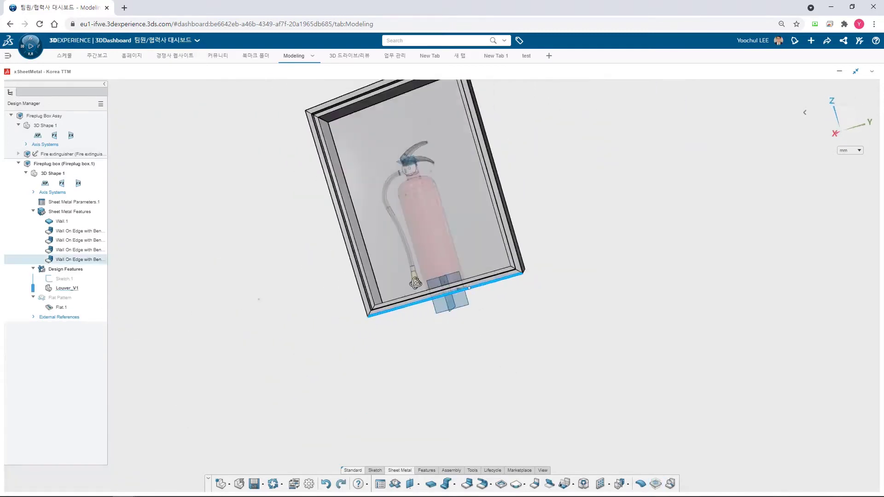
Start a sketch on the outer face of the box's side wall and place a point near its upper end
{"action": "left_click", "coordinate": [458, 189]}
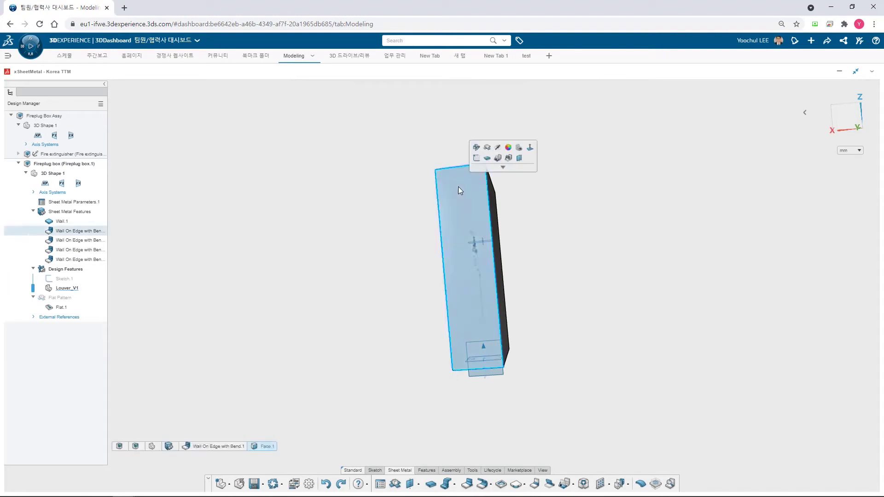
{"action": "left_click", "coordinate": [477, 158]}
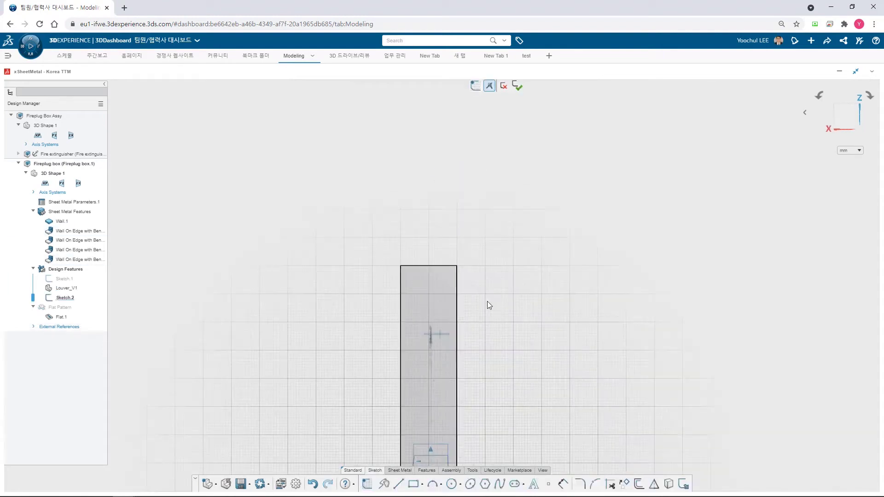
{"action": "left_click", "coordinate": [549, 484]}
{"action": "left_click", "coordinate": [429, 293]}
{"action": "key", "text": "Escape"}
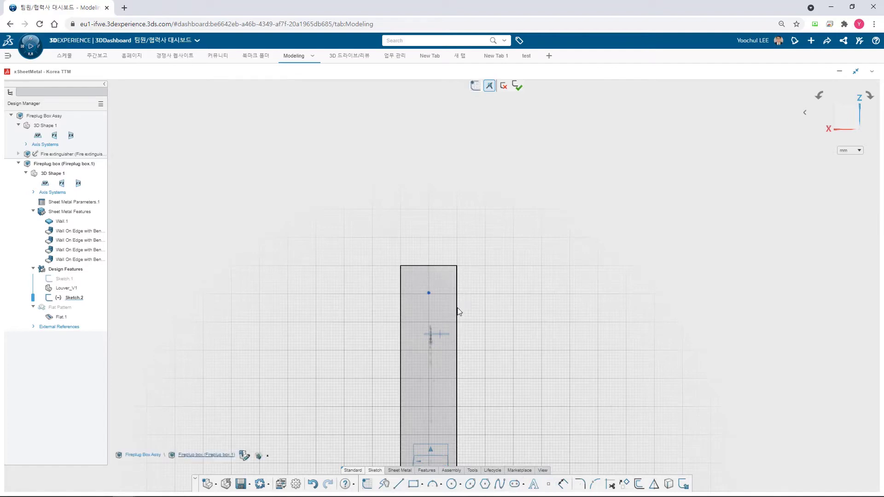
Constrain the sketched point to lie on the sketch's vertical axis
{"action": "left_click", "coordinate": [430, 294]}
{"action": "scroll", "coordinate": [437, 313], "scroll_direction": "down", "scroll_amount": 3}
{"action": "left_click", "coordinate": [435, 419]}
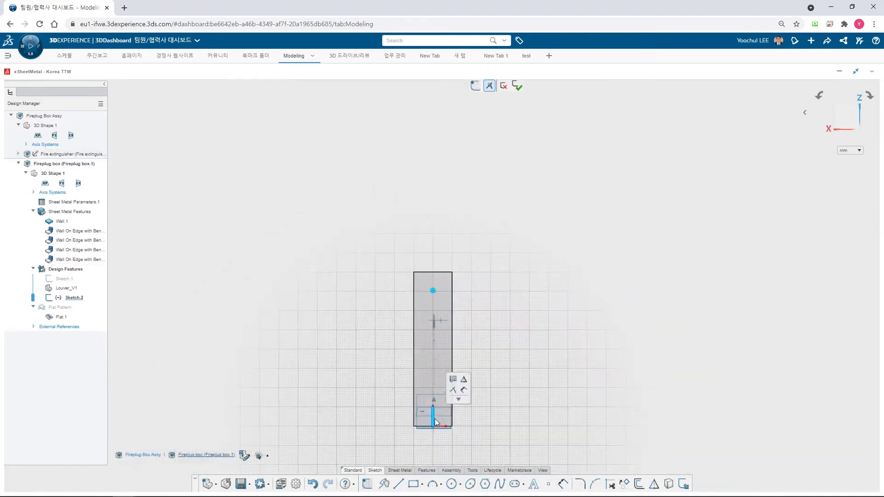
{"action": "left_click", "coordinate": [457, 391]}
{"action": "left_click", "coordinate": [497, 393]}
Dimension the point 130 mm below the side wall's upper edge and finish the sketch
{"action": "scroll", "coordinate": [451, 311], "scroll_direction": "up", "scroll_amount": 3}
{"action": "scroll", "coordinate": [451, 311], "scroll_direction": "up", "scroll_amount": 1}
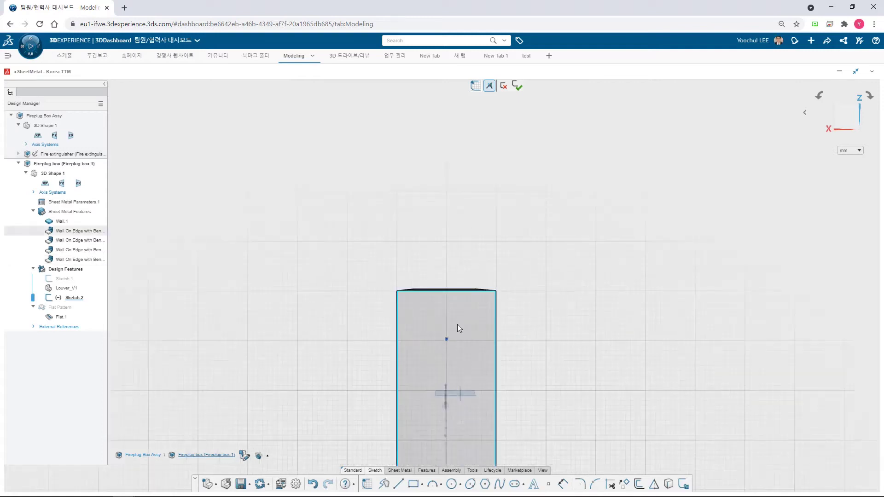
{"action": "left_click", "coordinate": [454, 292]}
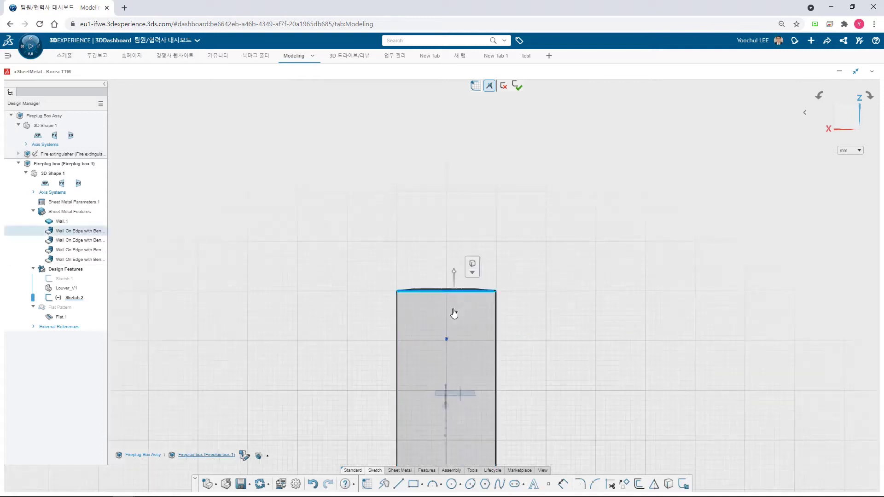
{"action": "left_click", "coordinate": [447, 340]}
{"action": "left_click", "coordinate": [497, 313]}
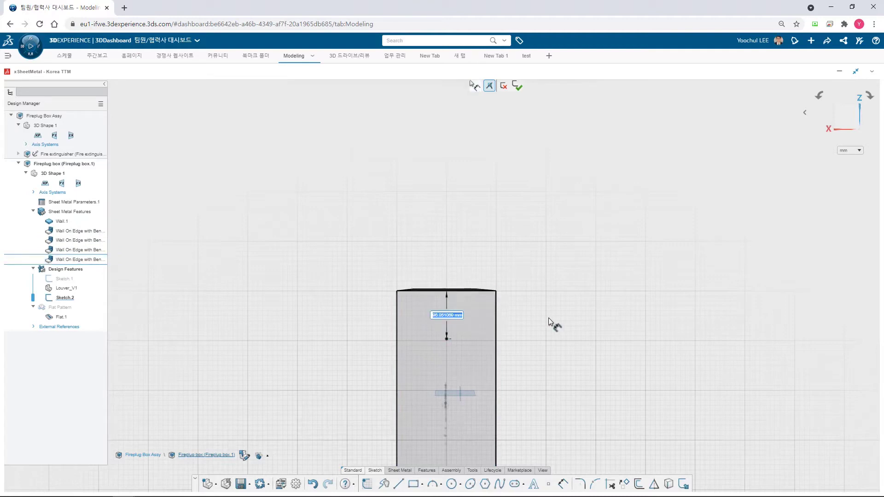
{"action": "type", "text": "130"}
{"action": "key", "text": "Return"}
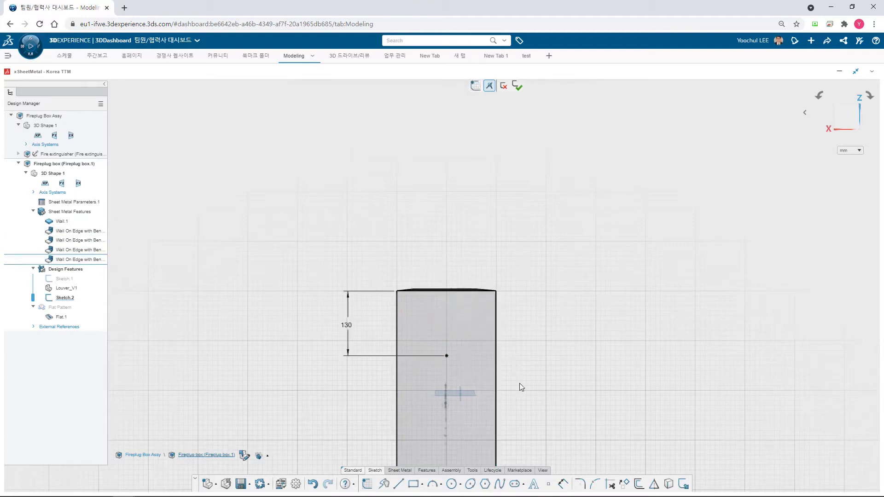
{"action": "left_click", "coordinate": [518, 86]}
Set up a User Stamp at the sketched point with the Louver_V1 geometry as punch and its flat face left open
{"action": "middle_click_drag", "start_coordinate": [526, 326], "coordinate": [483, 417]}
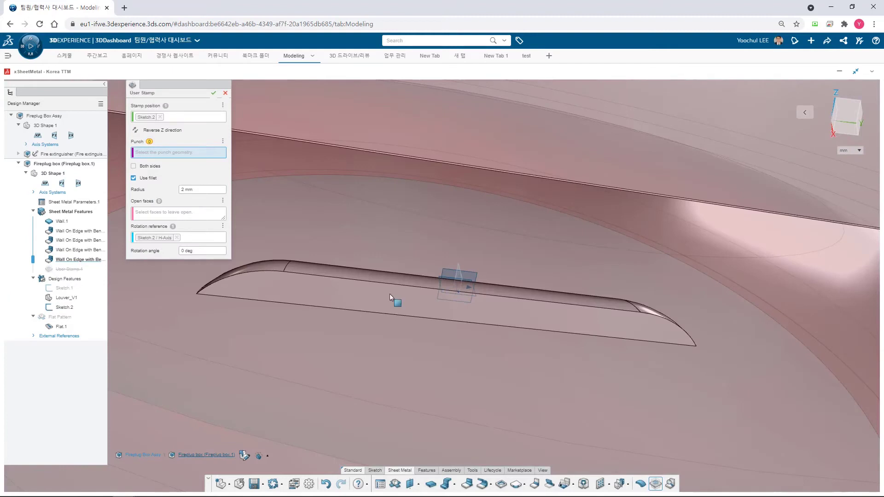
{"action": "left_click", "coordinate": [65, 297]}
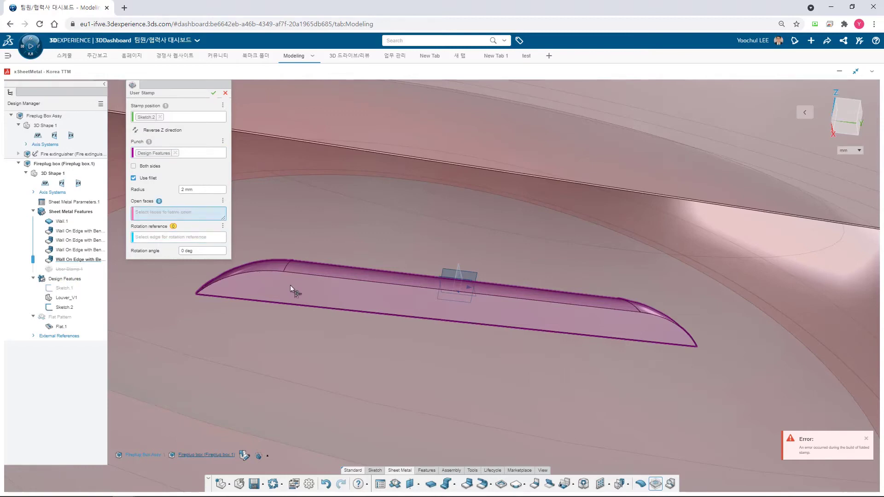
{"action": "right_click_drag", "start_coordinate": [338, 308], "coordinate": [247, 316]}
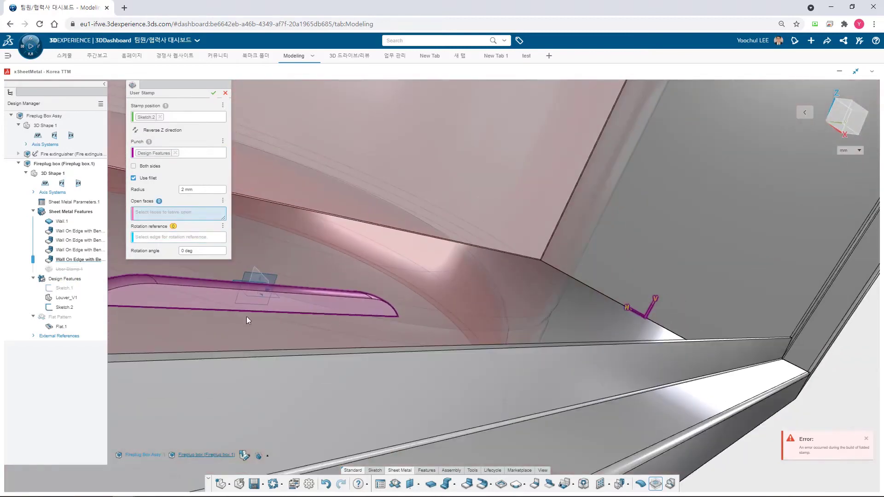
{"action": "mouse_move", "coordinate": [151, 294]}
{"action": "right_mouse_down"}
{"action": "mouse_move", "coordinate": [239, 308]}
{"action": "mouse_move", "coordinate": [438, 297]}
{"action": "right_mouse_up"}
{"action": "scroll", "coordinate": [397, 342], "scroll_direction": "up", "scroll_amount": 5}
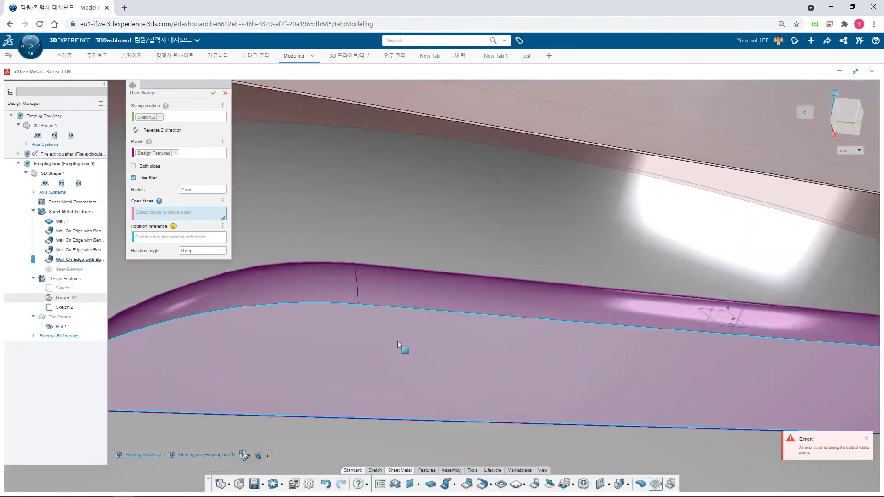
{"action": "left_click", "coordinate": [400, 342]}
{"action": "scroll", "coordinate": [391, 344], "scroll_direction": "down", "scroll_amount": 3}
{"action": "scroll", "coordinate": [391, 344], "scroll_direction": "down", "scroll_amount": 2}
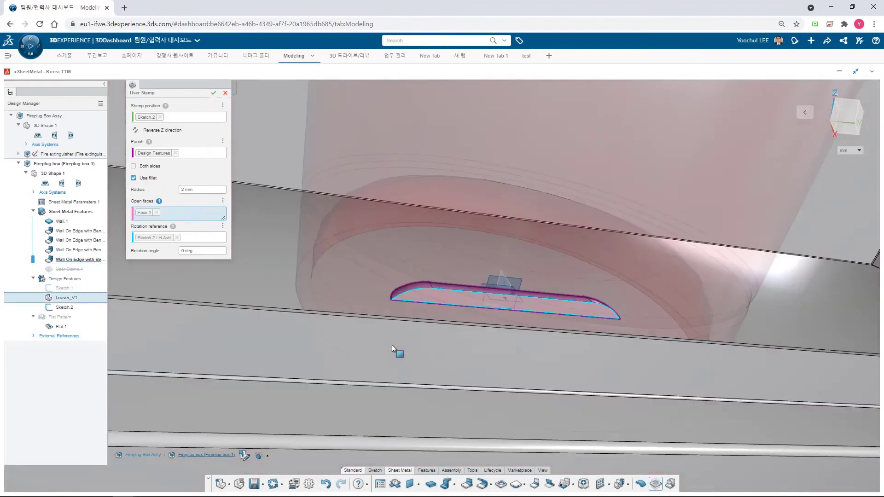
Reverse the stamp's Z direction, set its rotation angle to 270 deg and create the louver stamp
{"action": "scroll", "coordinate": [394, 348], "scroll_direction": "down", "scroll_amount": 4}
{"action": "scroll", "coordinate": [437, 338], "scroll_direction": "down", "scroll_amount": 5}
{"action": "middle_click_drag", "start_coordinate": [515, 169], "coordinate": [420, 178]}
{"action": "scroll", "coordinate": [507, 110], "scroll_direction": "up", "scroll_amount": 4}
{"action": "scroll", "coordinate": [518, 110], "scroll_direction": "up", "scroll_amount": 3}
{"action": "middle_click_drag", "start_coordinate": [576, 158], "coordinate": [635, 162]}
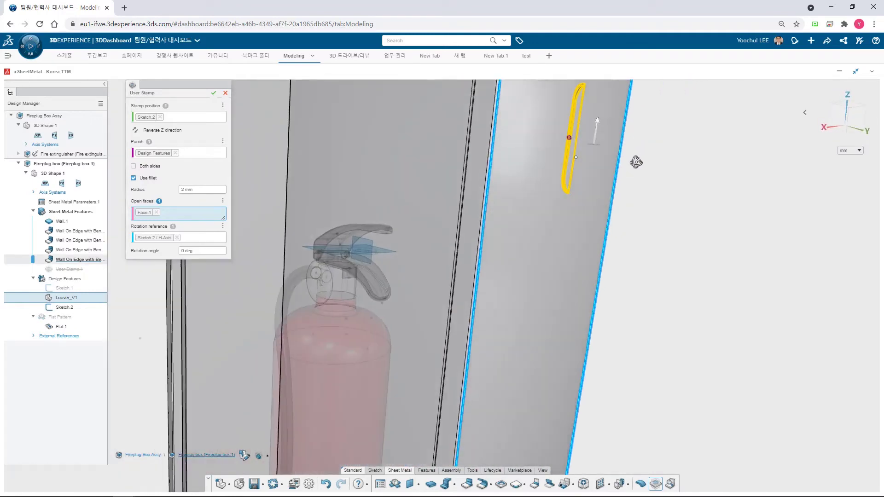
{"action": "left_click", "coordinate": [138, 134]}
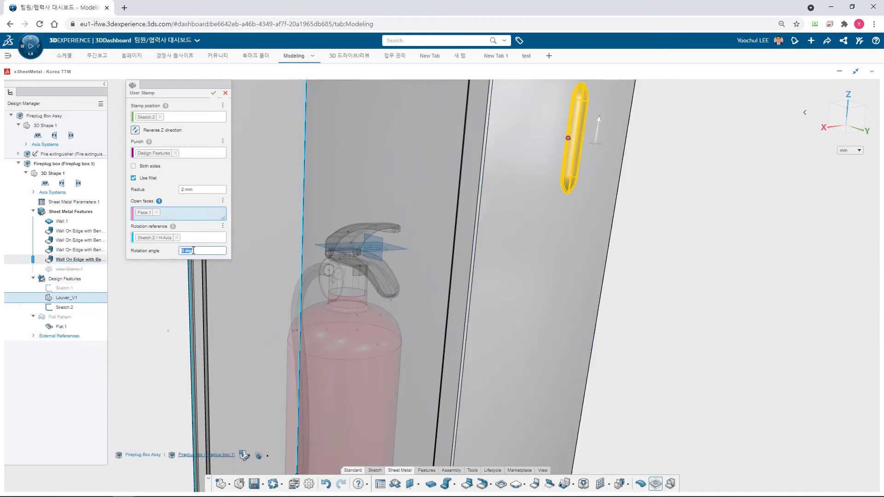
{"action": "middle_click_drag", "start_coordinate": [719, 207], "coordinate": [648, 205]}
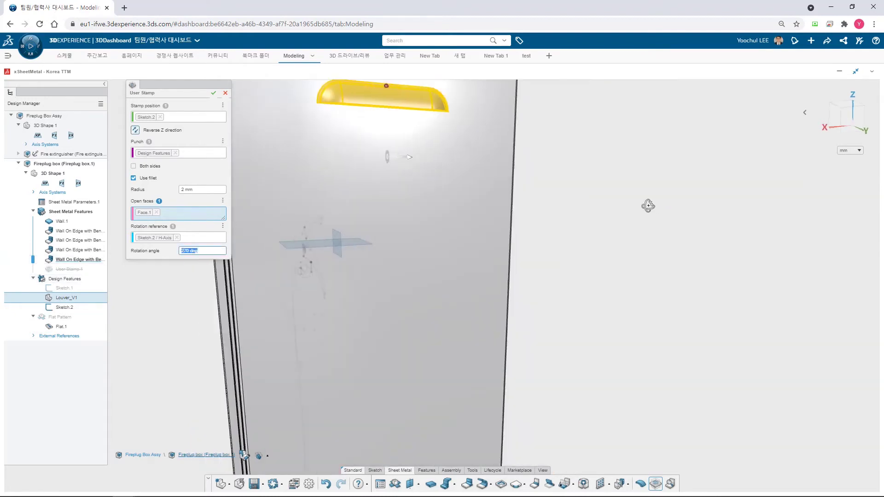
{"action": "scroll", "coordinate": [484, 244], "scroll_direction": "down", "scroll_amount": 4}
{"action": "middle_click_drag", "start_coordinate": [464, 247], "coordinate": [398, 211]}
{"action": "left_click", "coordinate": [213, 94]}
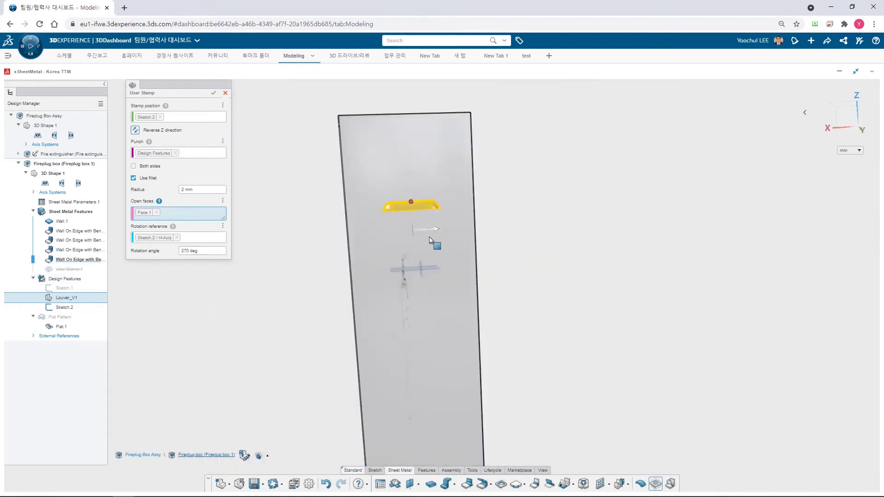
Pattern the louver stamp along the side wall's vertical edge with 3 instances at 20 mm spacing
{"action": "scroll", "coordinate": [429, 236], "scroll_direction": "up", "scroll_amount": 3}
{"action": "middle_click_drag", "start_coordinate": [429, 237], "coordinate": [509, 275]}
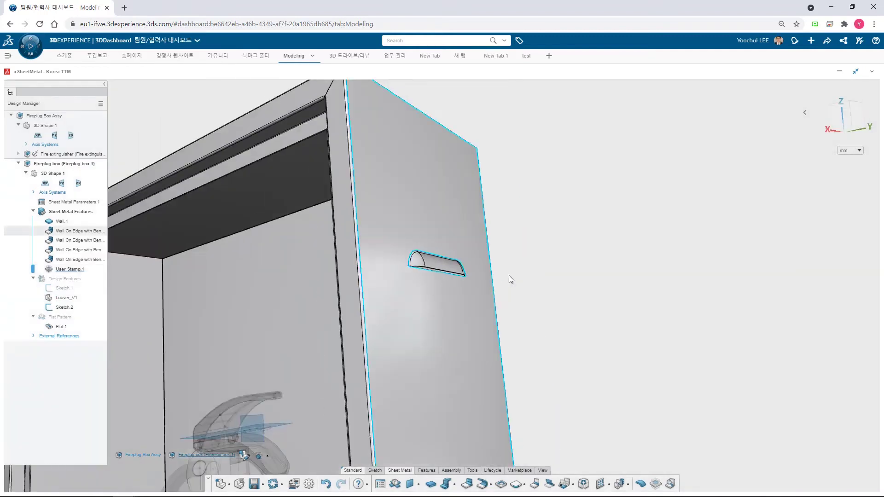
{"action": "left_click", "coordinate": [601, 484]}
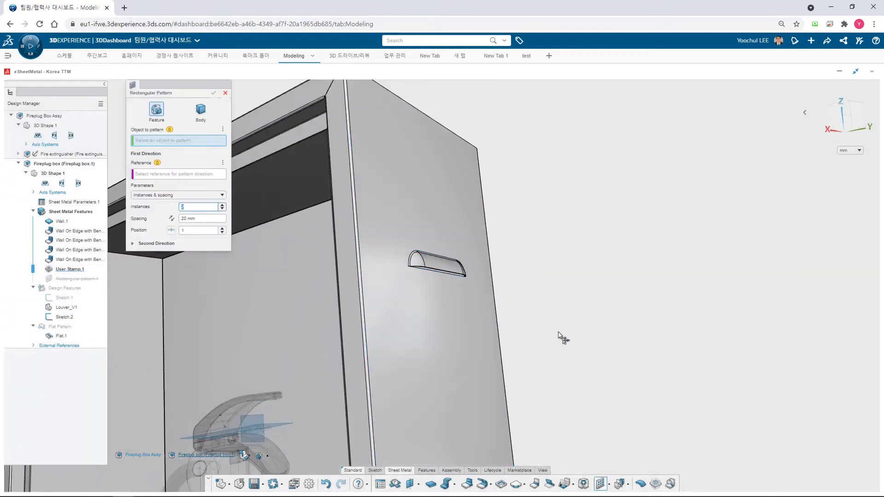
{"action": "left_click", "coordinate": [449, 270]}
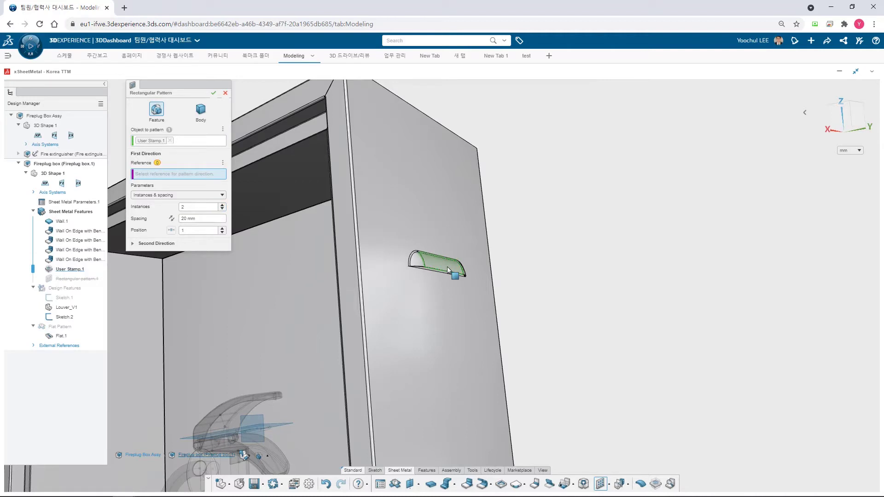
{"action": "left_click", "coordinate": [361, 260]}
{"action": "double_click", "coordinate": [185, 207]}
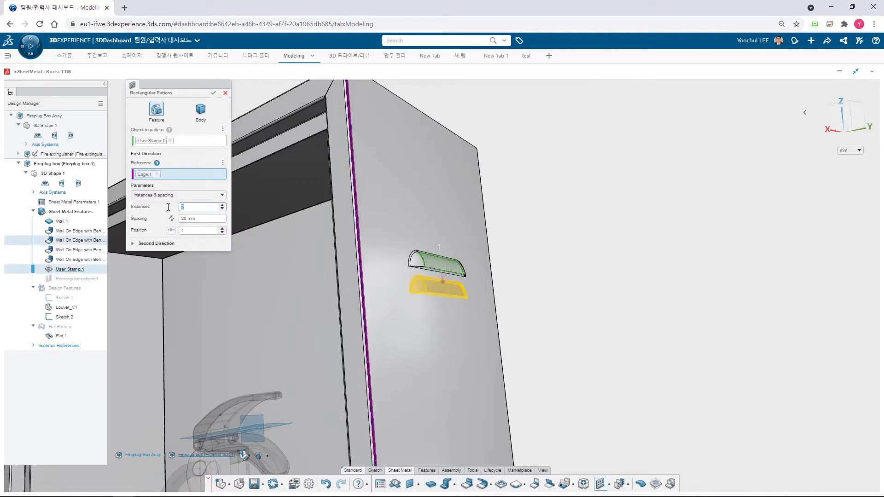
{"action": "type", "text": "3"}
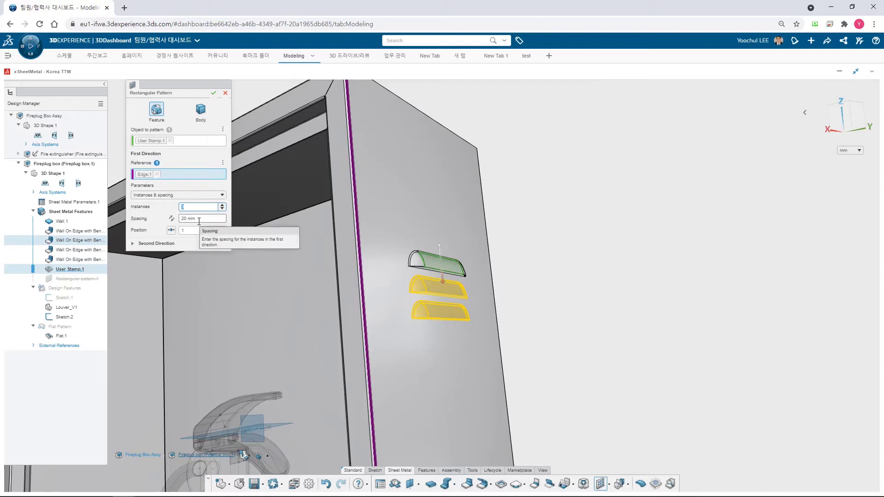
{"action": "left_click", "coordinate": [213, 93]}
Mirror the louver's rectangular pattern feature to the opposite side wall about Plane.2 and save the model
{"action": "middle_click_drag", "start_coordinate": [466, 382], "coordinate": [528, 416]}
{"action": "scroll", "coordinate": [463, 311], "scroll_direction": "up", "scroll_amount": 5}
{"action": "scroll", "coordinate": [462, 316], "scroll_direction": "down", "scroll_amount": 5}
{"action": "scroll", "coordinate": [463, 316], "scroll_direction": "down", "scroll_amount": 5}
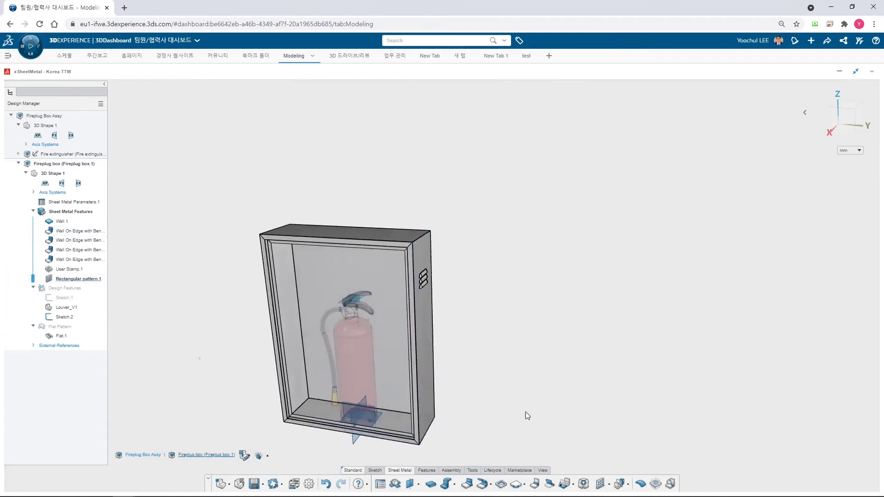
{"action": "left_click", "coordinate": [622, 484]}
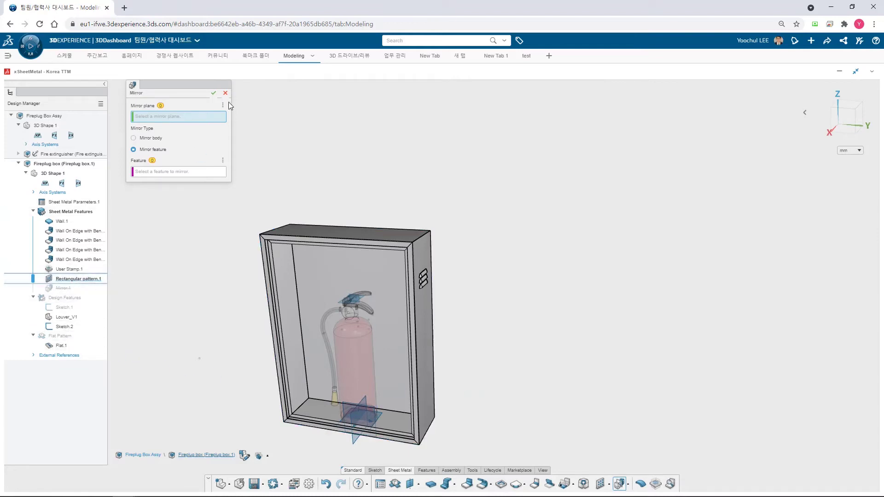
{"action": "scroll", "coordinate": [382, 456], "scroll_direction": "up", "scroll_amount": 3}
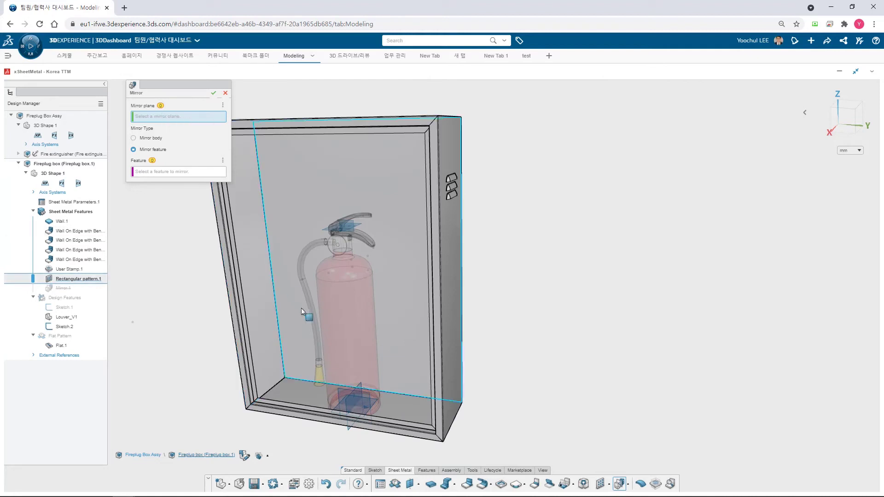
{"action": "left_click", "coordinate": [349, 397]}
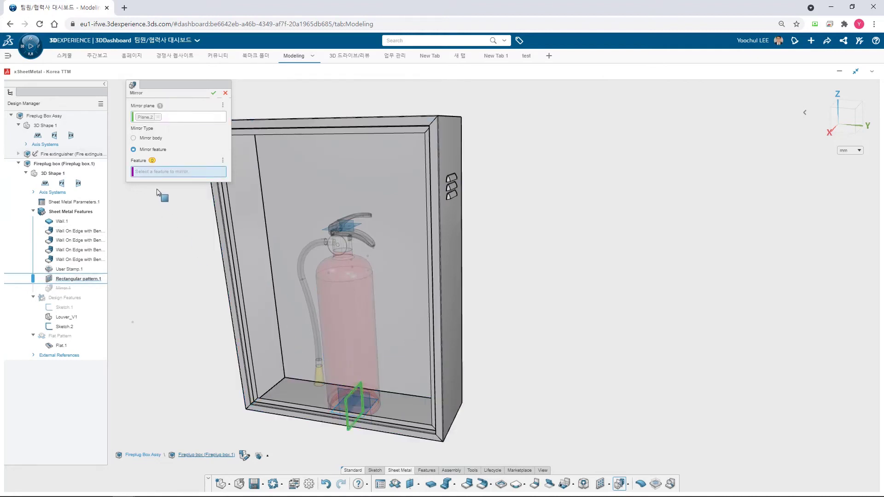
{"action": "left_click", "coordinate": [85, 278]}
{"action": "middle_click_drag", "start_coordinate": [197, 325], "coordinate": [304, 222]}
{"action": "scroll", "coordinate": [304, 222], "scroll_direction": "up", "scroll_amount": 5}
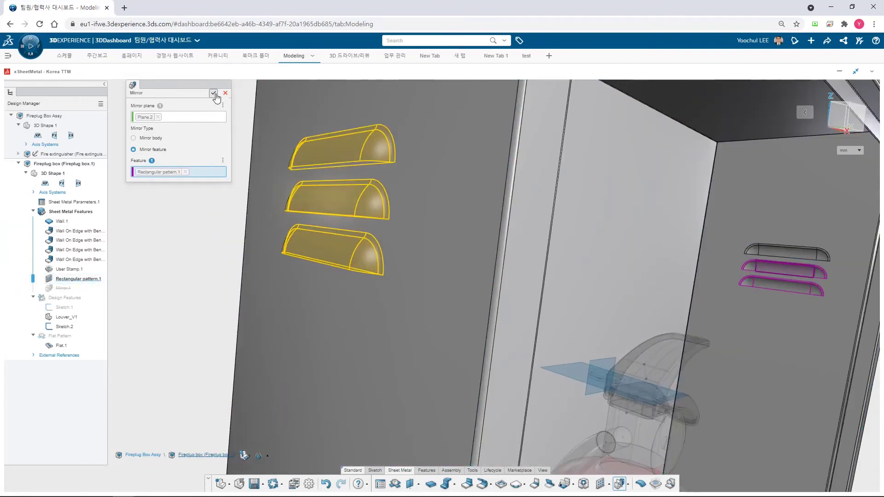
{"action": "key", "text": "Return"}
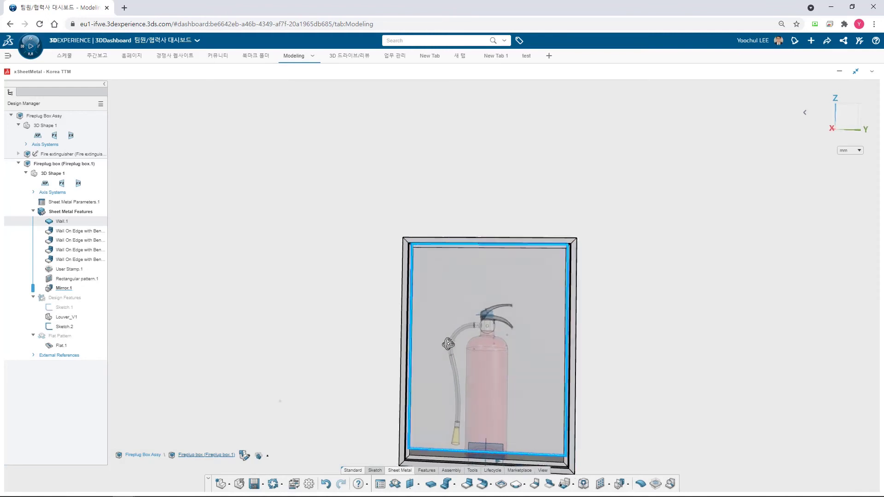
{"action": "key", "text": "ctrl+s"}
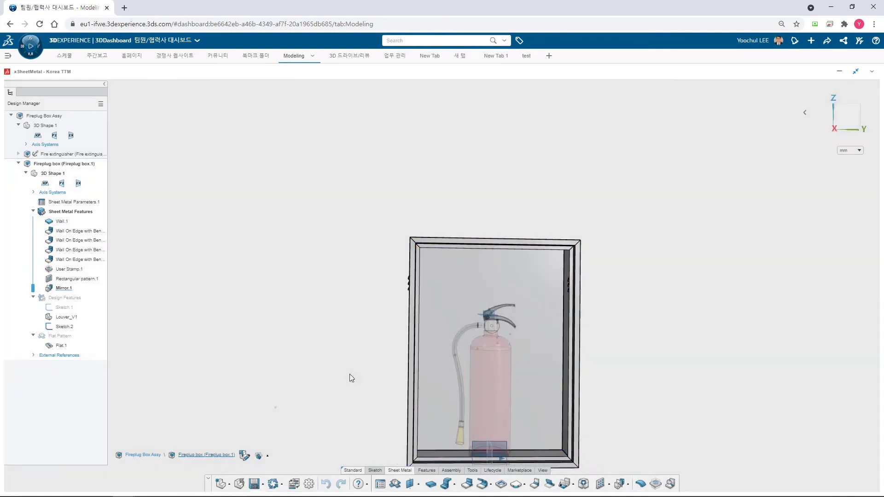
Insert a new component named Box_Door in the Fireplug box, placed at the origin and opened for editing
{"action": "left_click", "coordinate": [22, 163]}
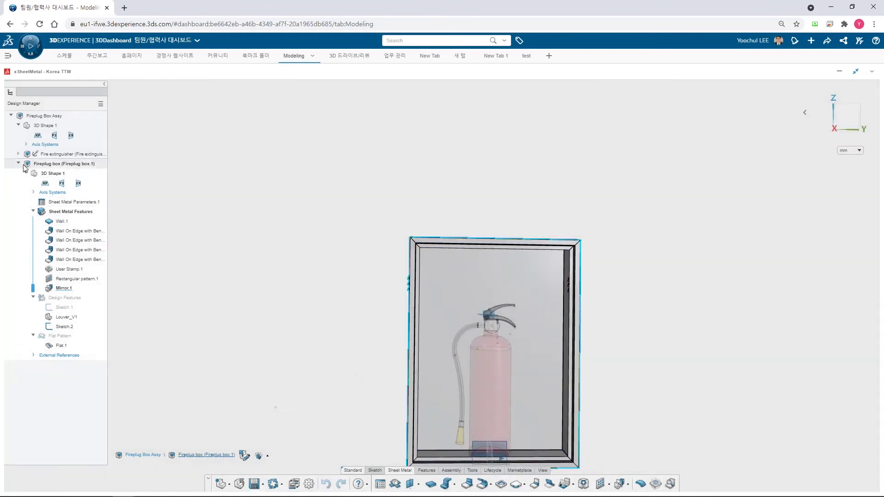
{"action": "double_click", "coordinate": [21, 162]}
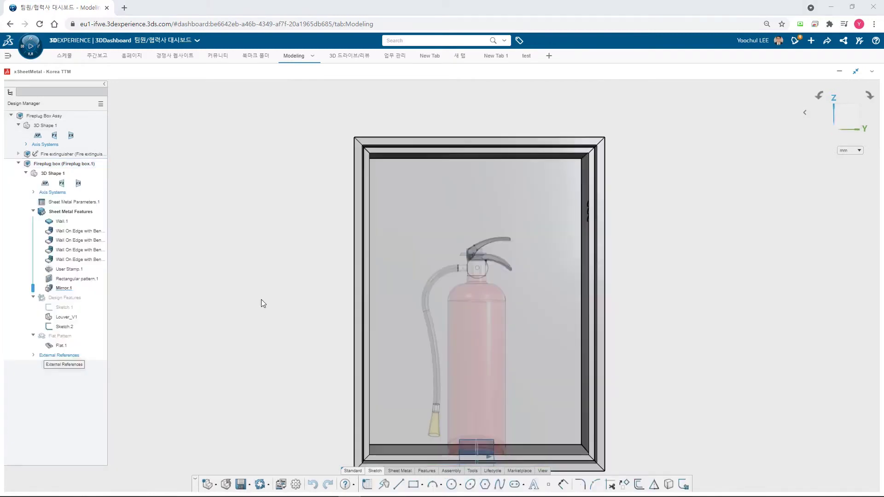
{"action": "left_click", "coordinate": [452, 471]}
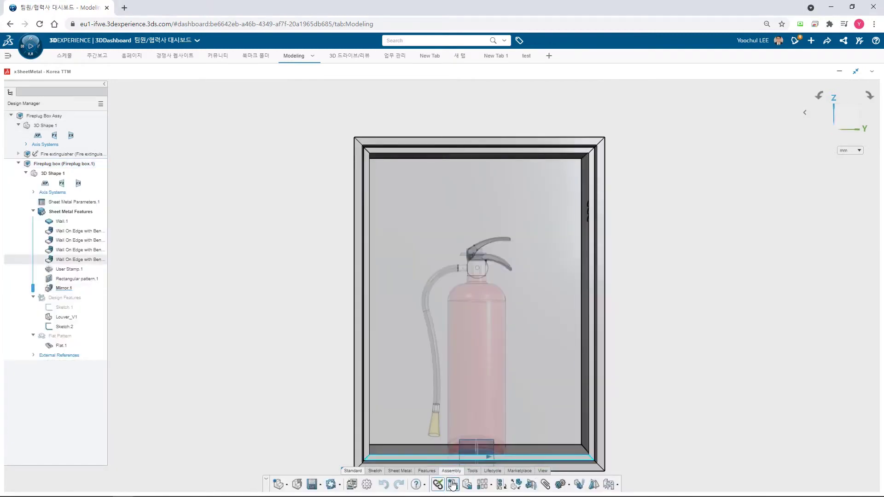
{"action": "left_click", "coordinate": [453, 485]}
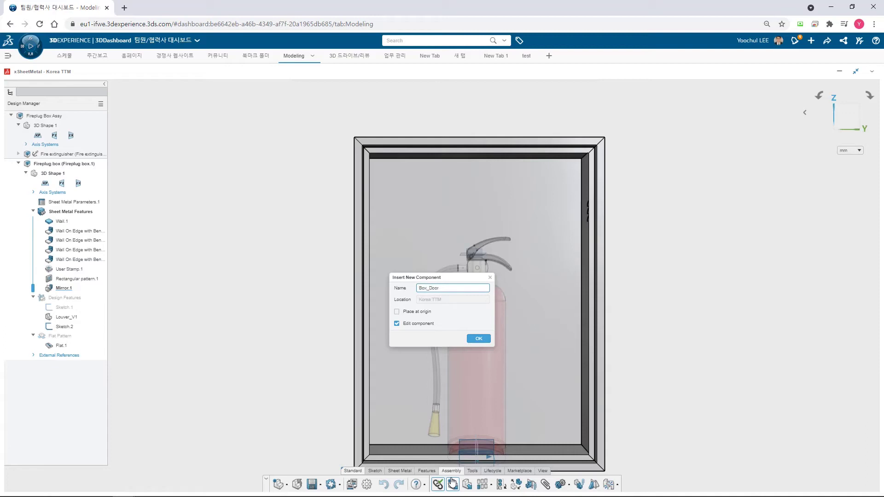
{"action": "left_click", "coordinate": [397, 311]}
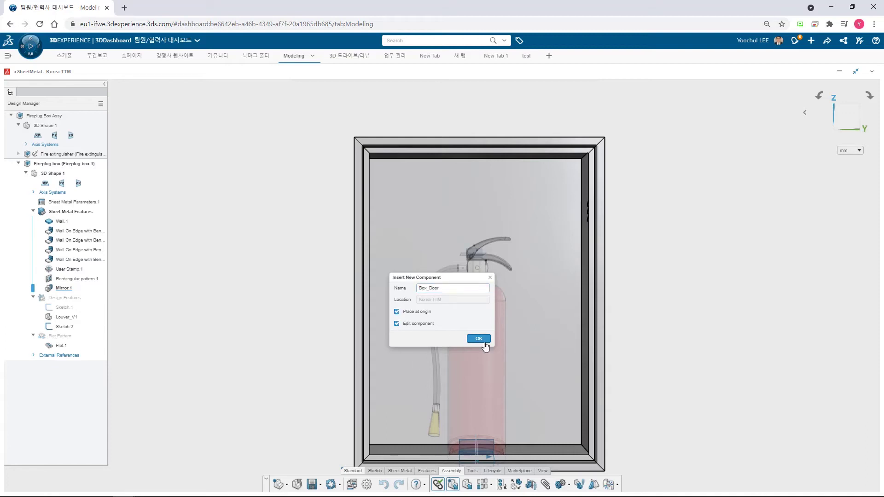
{"action": "left_click", "coordinate": [479, 339]}
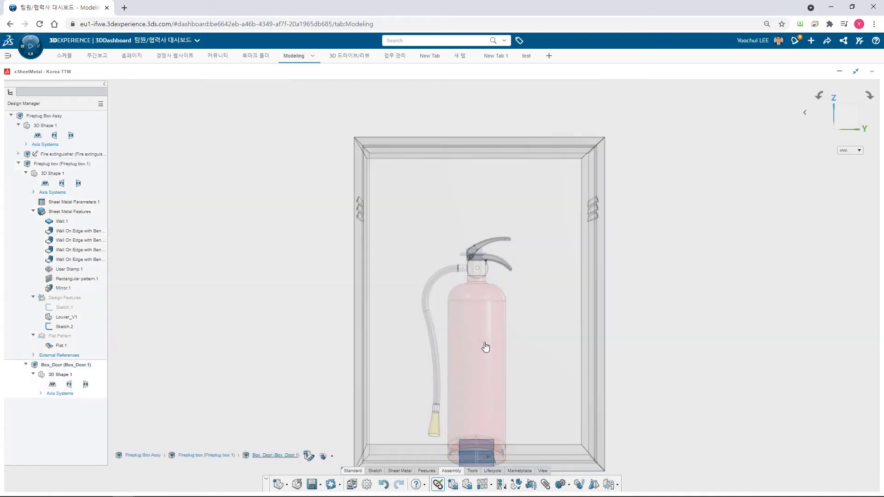
Sketch a rectangle inside the box opening on the front flange face, within the Box_Door component
{"action": "left_click", "coordinate": [359, 292]}
{"action": "left_click", "coordinate": [375, 259]}
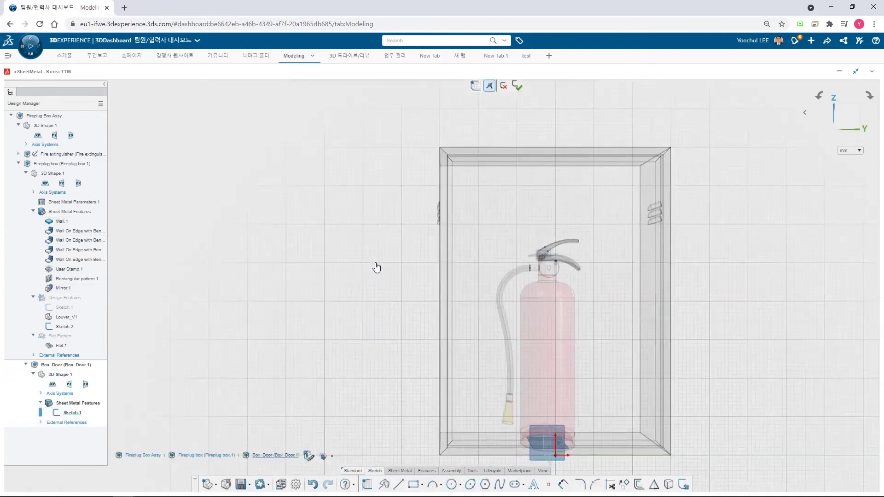
{"action": "left_click", "coordinate": [414, 485]}
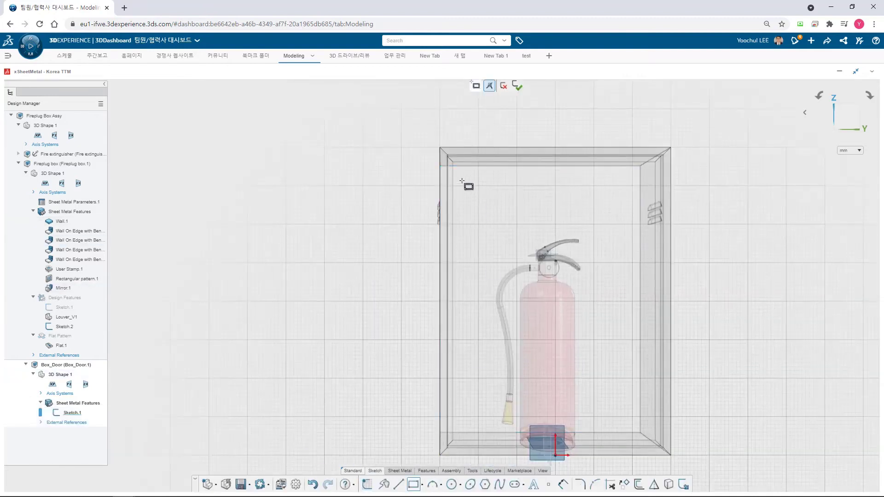
{"action": "left_click", "coordinate": [461, 178]}
{"action": "left_click", "coordinate": [591, 367]}
{"action": "left_click", "coordinate": [627, 420]}
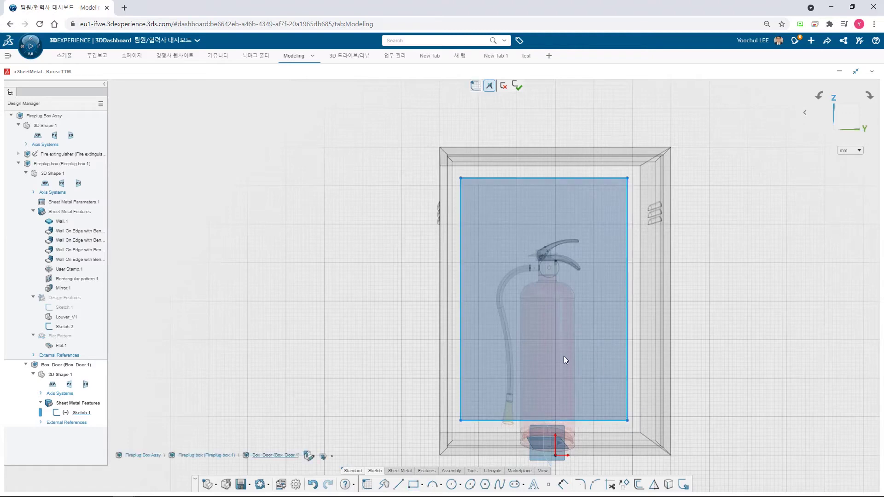
{"action": "key", "text": "Escape"}
Dimension the gap between the rectangle's top edge and the box opening's upper inner edge, bringing the two close together
{"action": "scroll", "coordinate": [622, 153], "scroll_direction": "up", "scroll_amount": 2}
{"action": "scroll", "coordinate": [623, 153], "scroll_direction": "up", "scroll_amount": 2}
{"action": "scroll", "coordinate": [317, 179], "scroll_direction": "up", "scroll_amount": 3}
{"action": "left_click", "coordinate": [322, 180]}
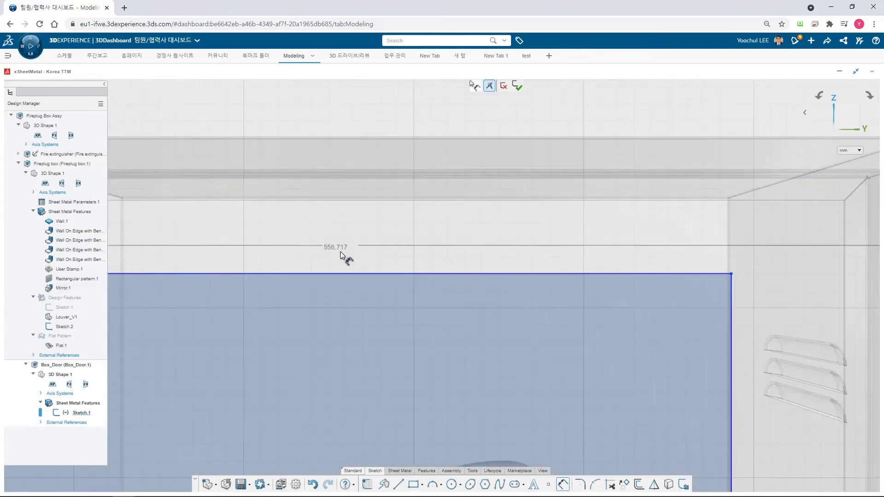
{"action": "left_click", "coordinate": [340, 275]}
{"action": "left_click", "coordinate": [341, 236]}
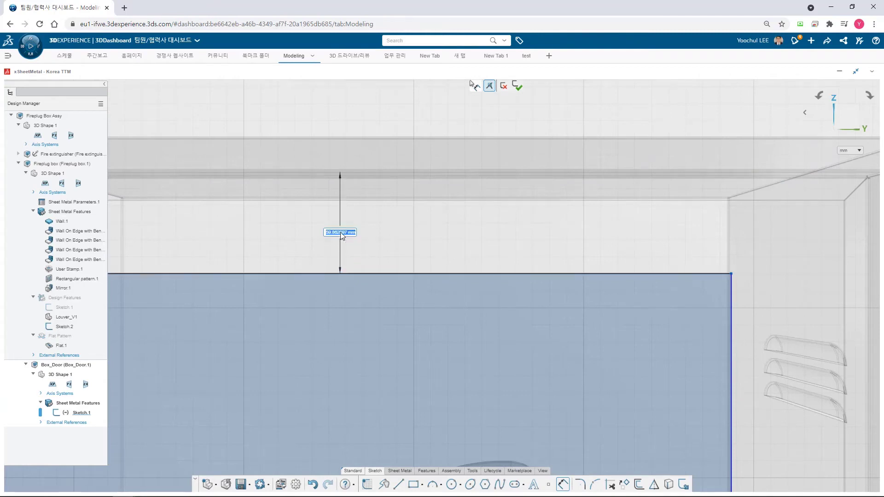
{"action": "type", "text": "0"}
{"action": "key", "text": "Return"}
Dimension the rectangle's right side against the box opening's right inner edge, moving it close to that edge
{"action": "left_click", "coordinate": [731, 276]}
{"action": "scroll", "coordinate": [740, 283], "scroll_direction": "down", "scroll_amount": 1}
{"action": "scroll", "coordinate": [751, 284], "scroll_direction": "up", "scroll_amount": 2}
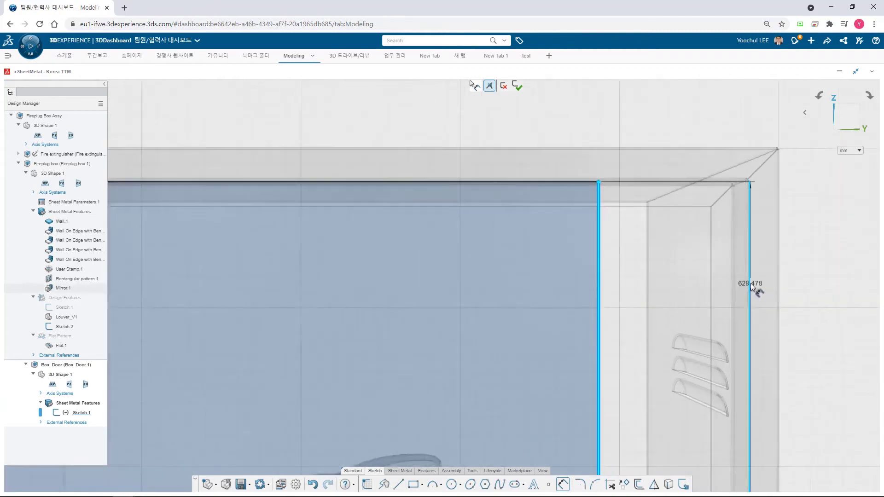
{"action": "left_click", "coordinate": [746, 287]}
{"action": "scroll", "coordinate": [645, 286], "scroll_direction": "down", "scroll_amount": 4}
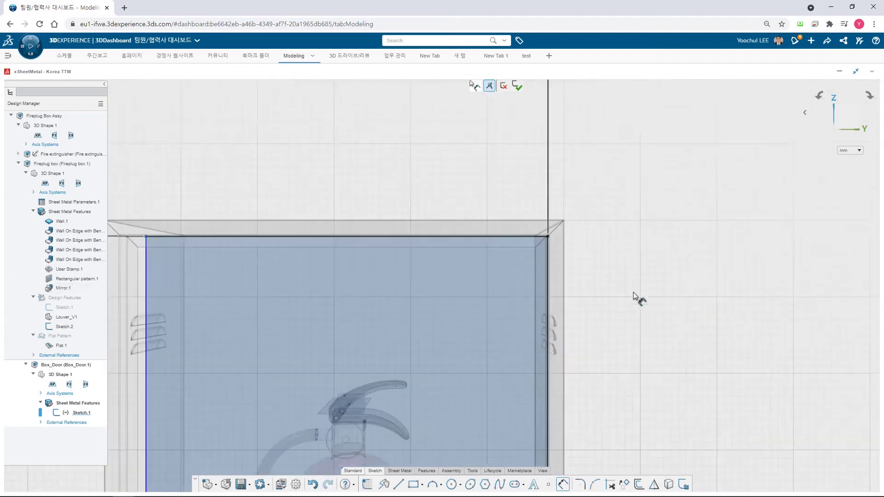
Set the clearance between the rectangle's left side and the box opening's left inner edge to 1 mm
{"action": "scroll", "coordinate": [221, 345], "scroll_direction": "up", "scroll_amount": 5}
{"action": "scroll", "coordinate": [229, 344], "scroll_direction": "up", "scroll_amount": 1}
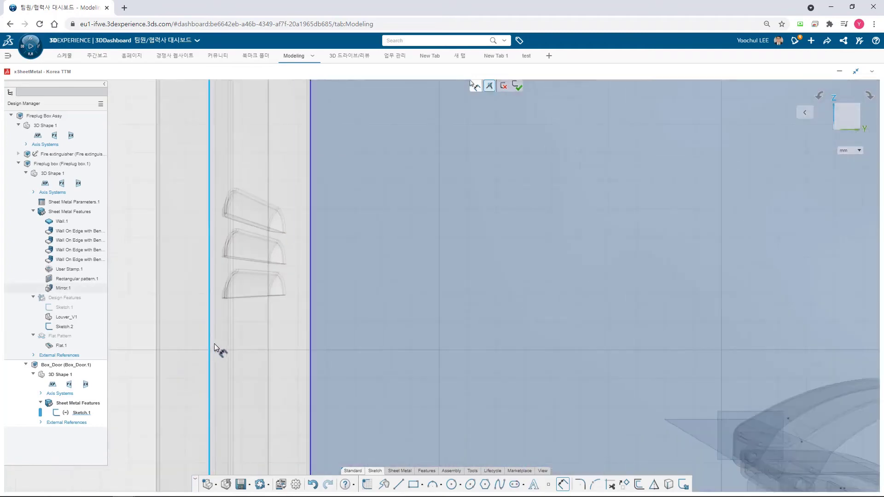
{"action": "left_click", "coordinate": [309, 346]}
{"action": "left_click", "coordinate": [294, 347]}
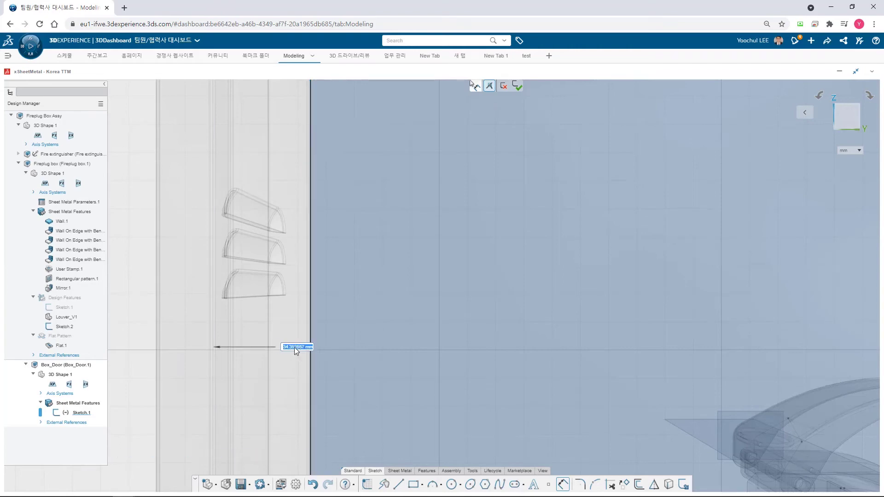
{"action": "type", "text": "1"}
{"action": "key", "text": "Return"}
Set the clearance between the rectangle's bottom edge and the box opening's lower inner edge to 1 mm and finish the sketch
{"action": "scroll", "coordinate": [518, 416], "scroll_direction": "down", "scroll_amount": 4}
{"action": "scroll", "coordinate": [525, 401], "scroll_direction": "up", "scroll_amount": 3}
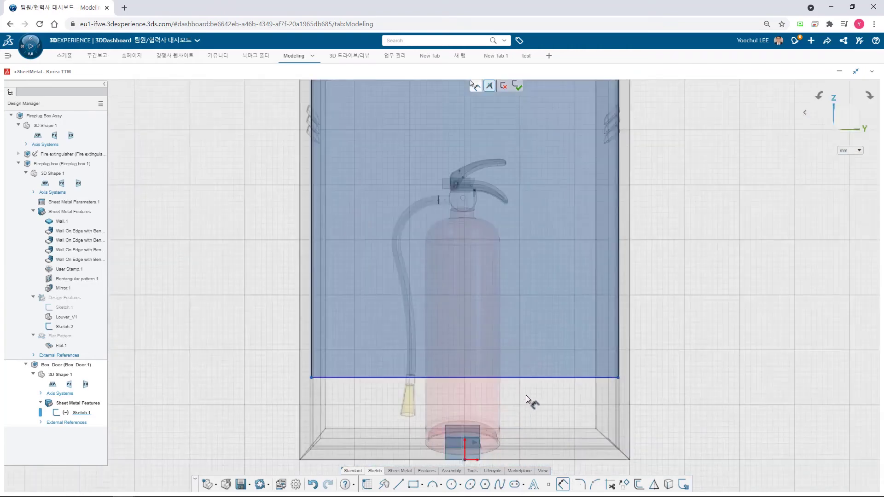
{"action": "scroll", "coordinate": [533, 415], "scroll_direction": "up", "scroll_amount": 2}
{"action": "scroll", "coordinate": [534, 453], "scroll_direction": "up", "scroll_amount": 2}
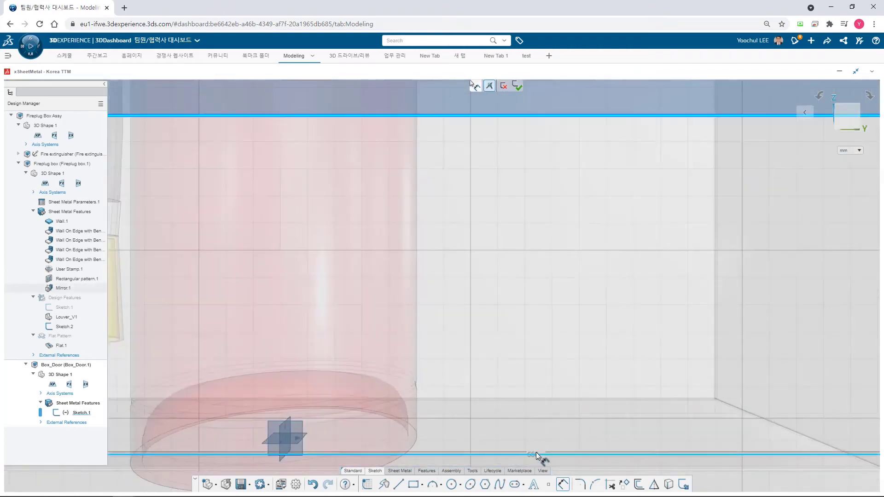
{"action": "scroll", "coordinate": [536, 456], "scroll_direction": "down", "scroll_amount": 1}
{"action": "scroll", "coordinate": [526, 422], "scroll_direction": "up", "scroll_amount": 2}
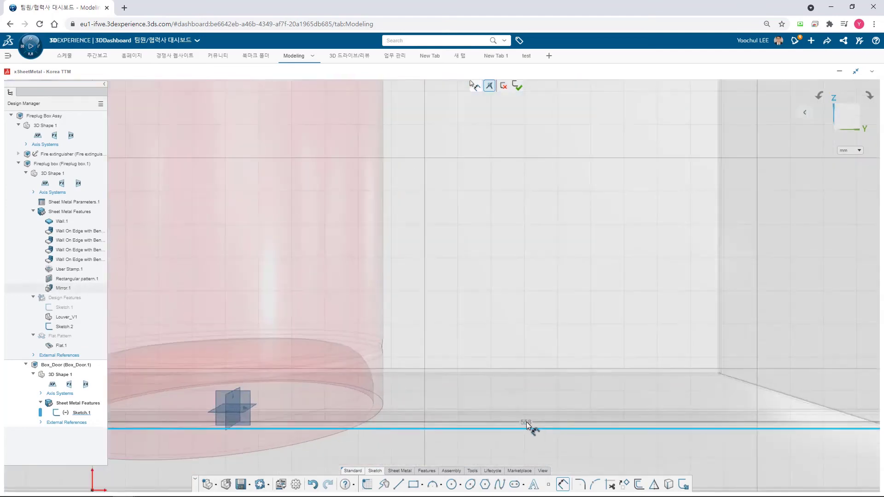
{"action": "left_click", "coordinate": [522, 421]}
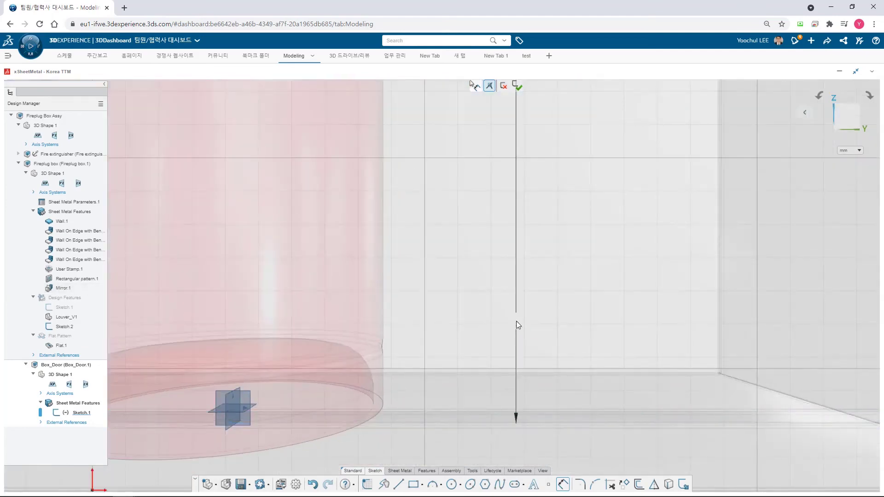
{"action": "type", "text": "1"}
{"action": "key", "text": "Return"}
{"action": "scroll", "coordinate": [516, 322], "scroll_direction": "down", "scroll_amount": 5}
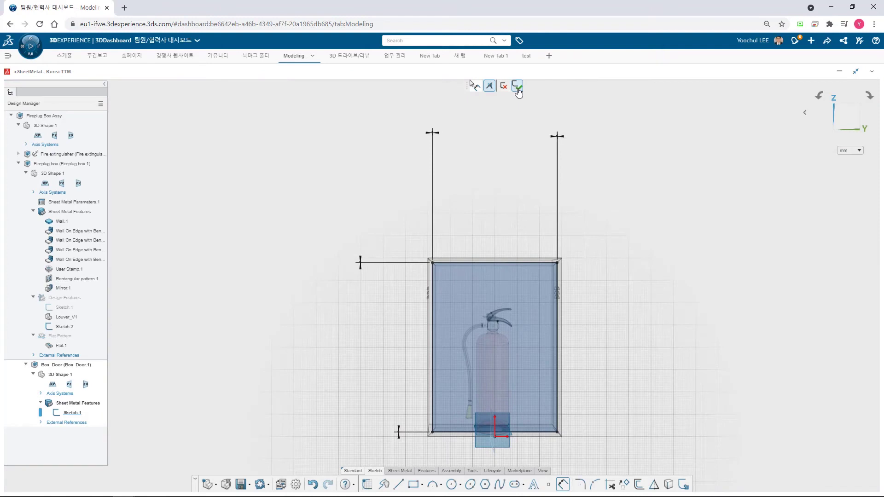
{"action": "left_click", "coordinate": [518, 87]}
Start a sheet metal Wall for the door, with 1 mm thickness and a smaller bend radius in the sheet metal parameters
{"action": "left_click", "coordinate": [400, 471]}
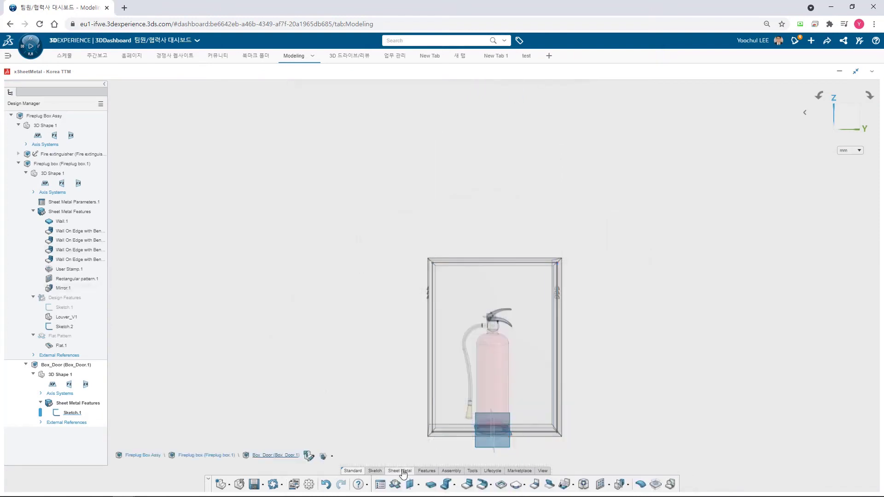
{"action": "left_click", "coordinate": [430, 485]}
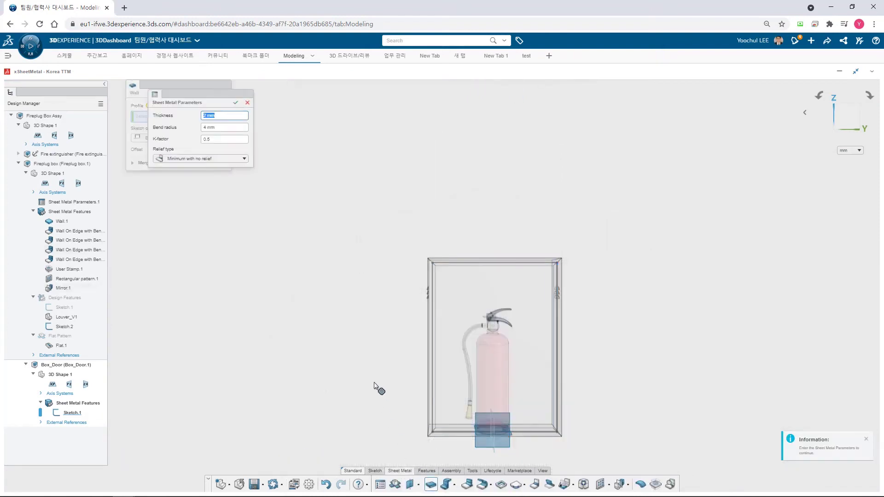
{"action": "type", "text": "1"}
{"action": "left_click", "coordinate": [226, 129]}
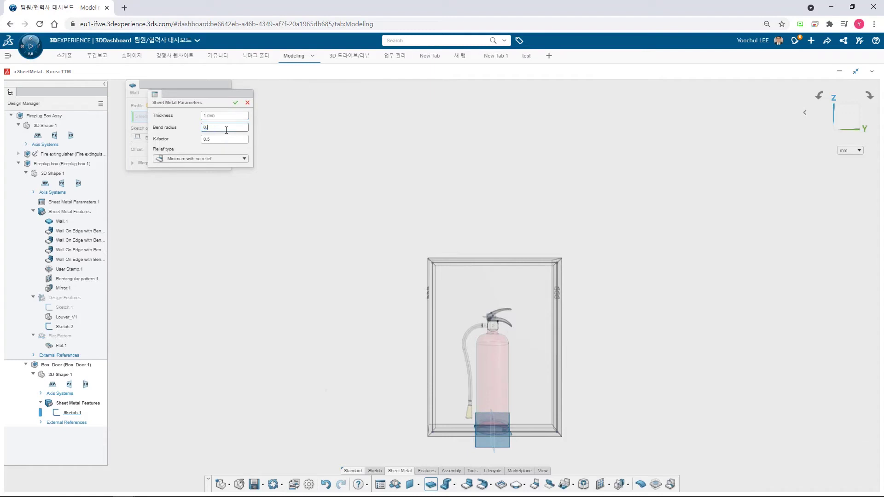
{"action": "left_click", "coordinate": [236, 103]}
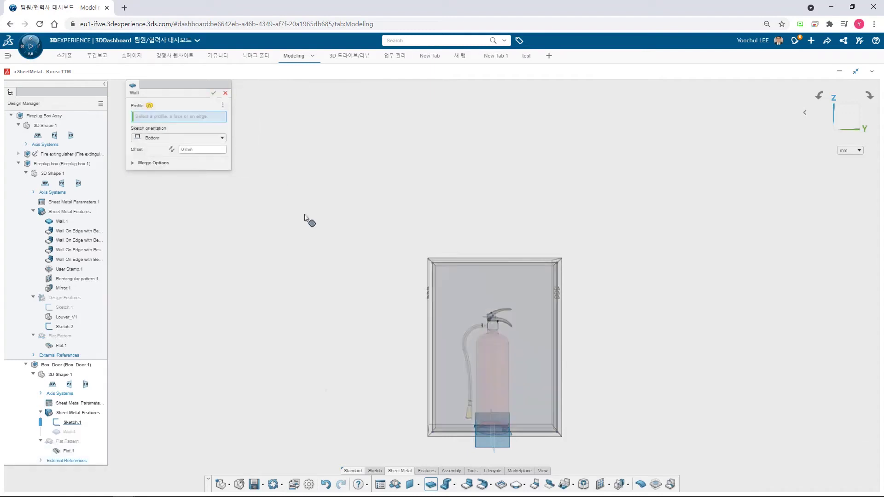
Use the rectangle sketch as the wall profile and try the Top sketch orientation
{"action": "left_click", "coordinate": [474, 301]}
{"action": "scroll", "coordinate": [582, 316], "scroll_direction": "up", "scroll_amount": 8}
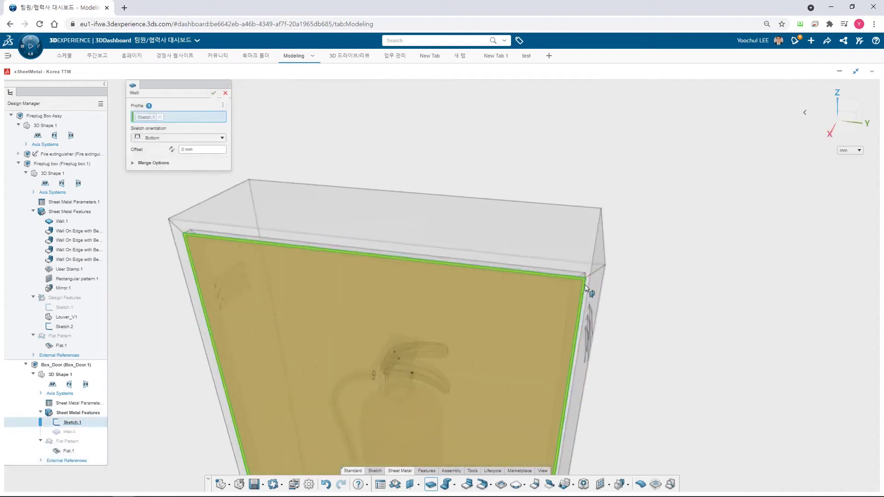
{"action": "middle_click_drag", "start_coordinate": [598, 307], "coordinate": [537, 320]}
{"action": "left_click", "coordinate": [203, 138]}
{"action": "left_click", "coordinate": [198, 156]}
{"action": "left_click", "coordinate": [201, 138]}
{"action": "left_click", "coordinate": [192, 147]}
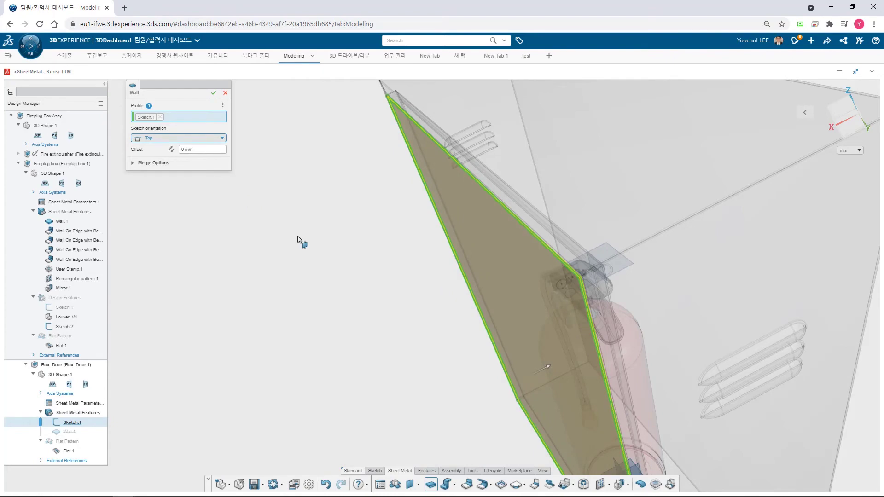
{"action": "scroll", "coordinate": [694, 270], "scroll_direction": "up", "scroll_amount": 3}
{"action": "middle_click_drag", "start_coordinate": [363, 262], "coordinate": [385, 256]}
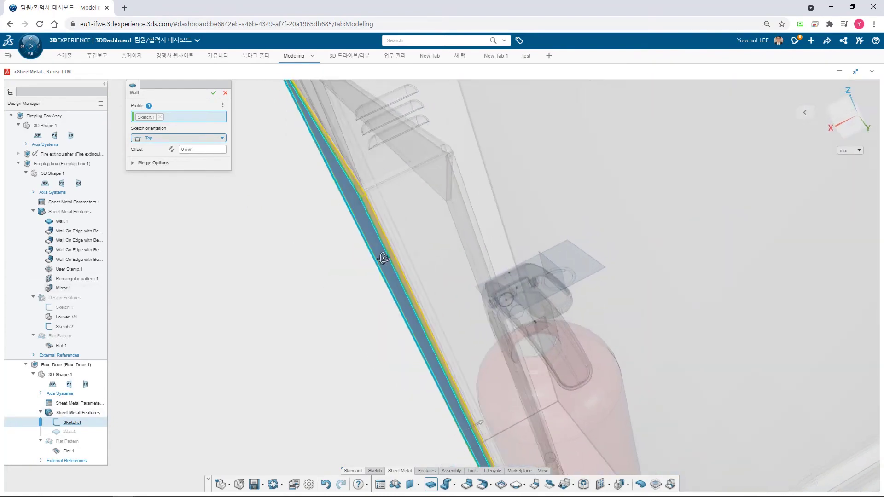
Compare the remaining sketch orientations for the wall, keep the last option and create the door wall
{"action": "left_click", "coordinate": [305, 255]}
{"action": "left_click", "coordinate": [191, 138]}
{"action": "left_click", "coordinate": [150, 148]}
{"action": "left_click", "coordinate": [151, 138]}
{"action": "left_click", "coordinate": [150, 156]}
{"action": "left_click", "coordinate": [171, 138]}
{"action": "left_click", "coordinate": [148, 164]}
{"action": "left_click", "coordinate": [213, 93]}
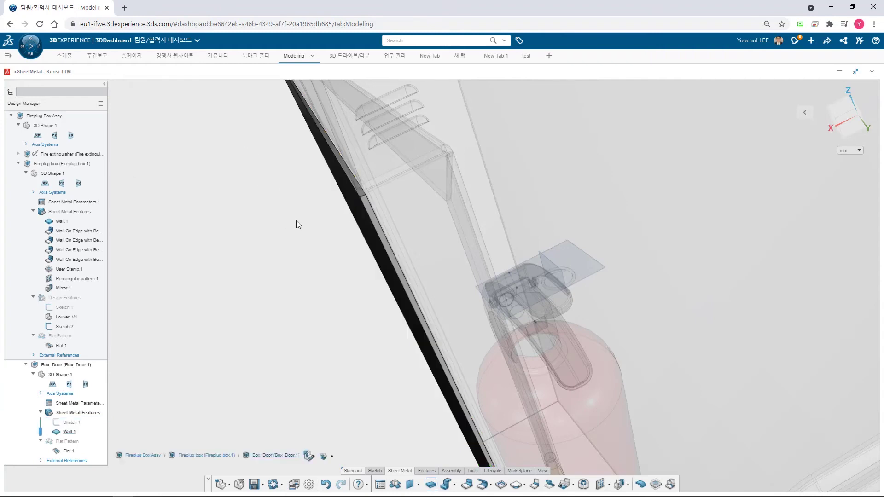
Hide the fireplug box's sheet metal features so that only the door wall and extinguisher are displayed
{"action": "middle_click_drag", "start_coordinate": [329, 264], "coordinate": [527, 217]}
{"action": "scroll", "coordinate": [527, 218], "scroll_direction": "down", "scroll_amount": 6}
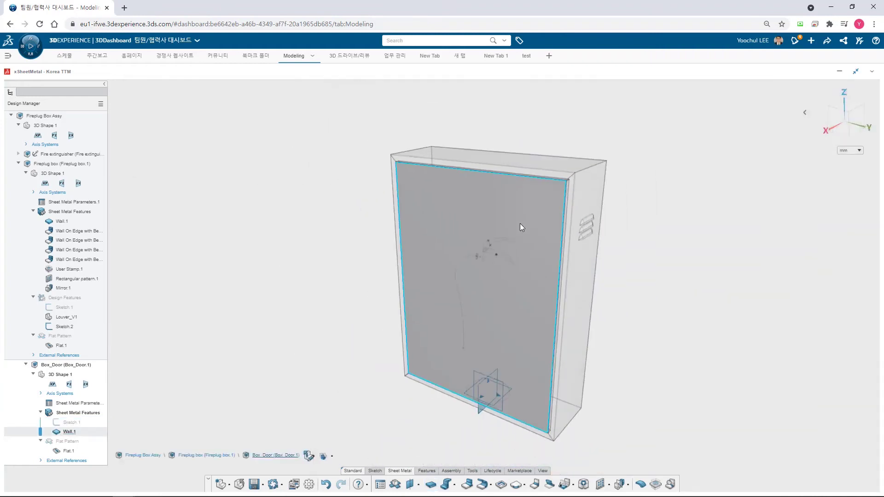
{"action": "key", "text": "n"}
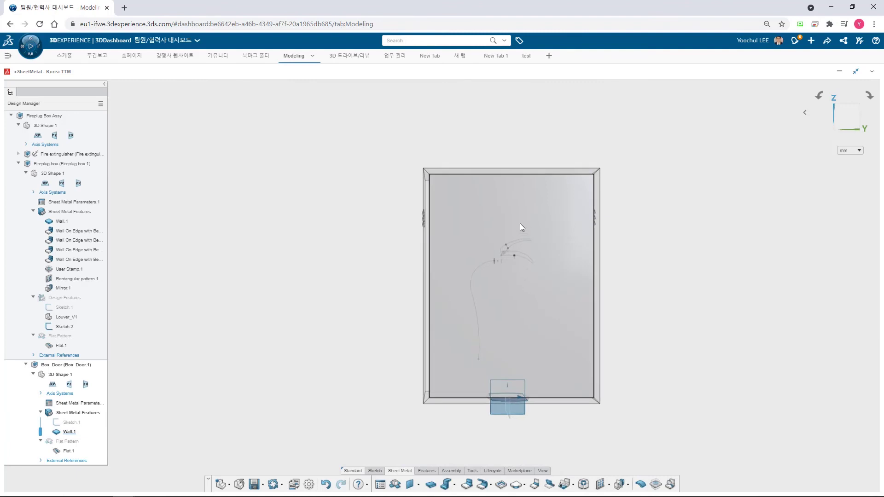
{"action": "left_click", "coordinate": [80, 213]}
{"action": "left_click", "coordinate": [109, 192]}
Set up a Wall on Edge along all four edges of the door wall with a height of 14 mm
{"action": "middle_click_drag", "start_coordinate": [341, 188], "coordinate": [483, 174]}
{"action": "scroll", "coordinate": [482, 175], "scroll_direction": "up", "scroll_amount": 3}
{"action": "middle_click_drag", "start_coordinate": [471, 159], "coordinate": [477, 162]}
{"action": "left_click", "coordinate": [476, 161]}
{"action": "left_click", "coordinate": [492, 135]}
{"action": "middle_click_drag", "start_coordinate": [484, 223], "coordinate": [477, 198]}
{"action": "left_click", "coordinate": [470, 142]}
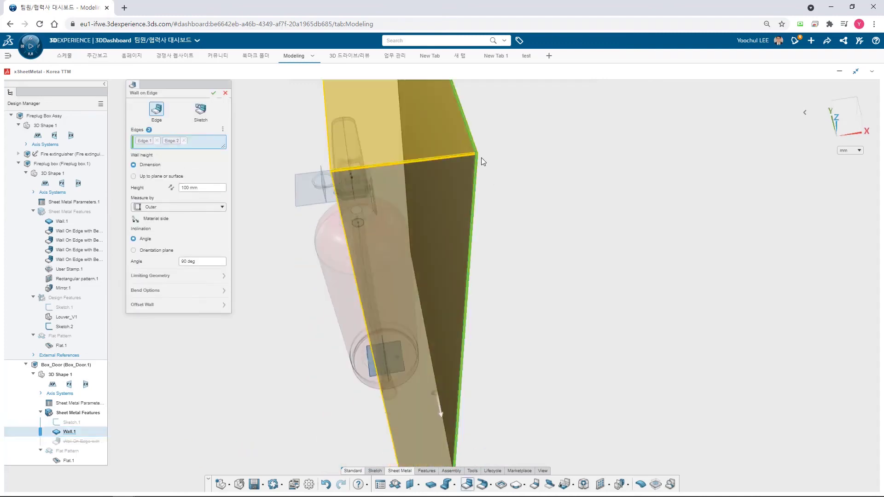
{"action": "middle_click_drag", "start_coordinate": [472, 142], "coordinate": [339, 188]}
{"action": "scroll", "coordinate": [339, 188], "scroll_direction": "down", "scroll_amount": 3}
{"action": "left_click", "coordinate": [290, 185]}
{"action": "left_click", "coordinate": [296, 420]}
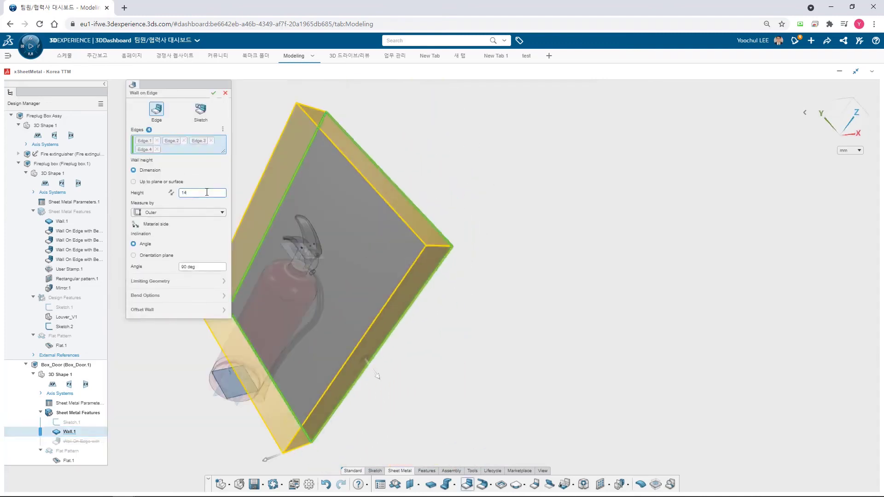
Set the gap distance between the edge walls to 0.2 mm and create the door's flanges
{"action": "middle_click_drag", "start_coordinate": [456, 257], "coordinate": [395, 217]}
{"action": "left_click", "coordinate": [202, 281]}
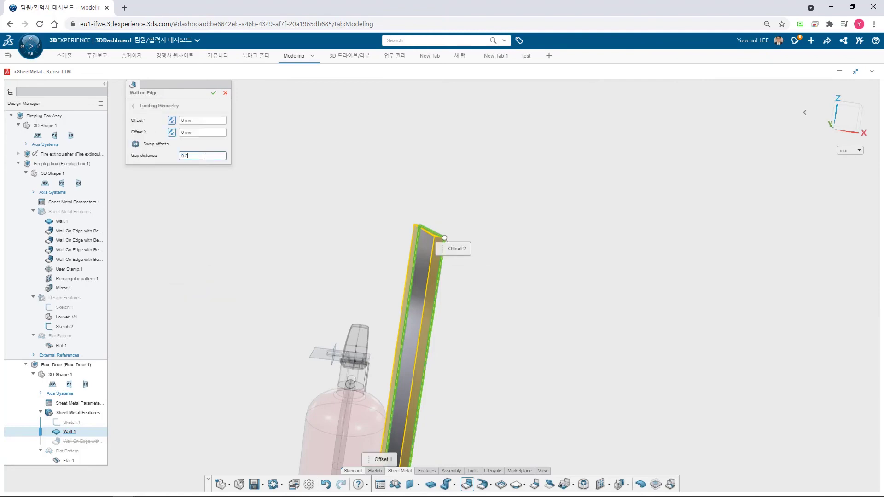
{"action": "scroll", "coordinate": [415, 249], "scroll_direction": "down", "scroll_amount": 3}
{"action": "middle_click_drag", "start_coordinate": [414, 249], "coordinate": [382, 266]}
{"action": "left_click", "coordinate": [134, 106]}
{"action": "middle_click_drag", "start_coordinate": [427, 285], "coordinate": [426, 263]}
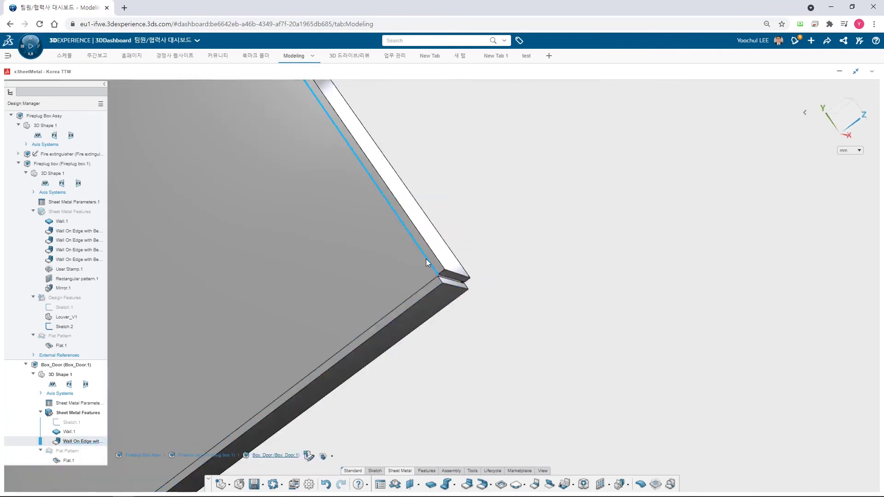
Add a second Wall on Edge, 10 mm high, along the inner edges of the door's four flanges
{"action": "left_click", "coordinate": [427, 258]}
{"action": "left_click", "coordinate": [357, 338]}
{"action": "scroll", "coordinate": [356, 343], "scroll_direction": "down", "scroll_amount": 6}
{"action": "scroll", "coordinate": [437, 193], "scroll_direction": "up", "scroll_amount": 3}
{"action": "left_click", "coordinate": [469, 161]}
{"action": "left_click", "coordinate": [188, 438]}
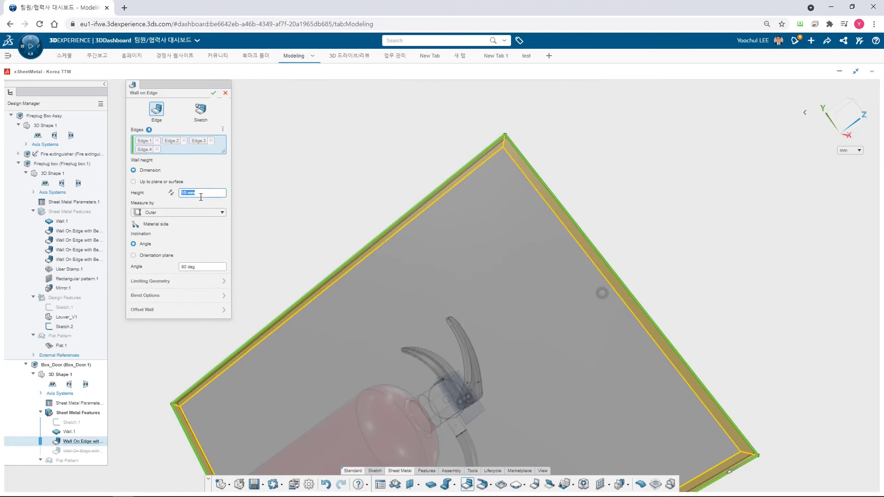
{"action": "left_click", "coordinate": [189, 282]}
{"action": "key", "text": "Return"}
Search for the existing product a-818-4 and insert it into the Box_Door component
{"action": "middle_click_drag", "start_coordinate": [573, 230], "coordinate": [531, 261]}
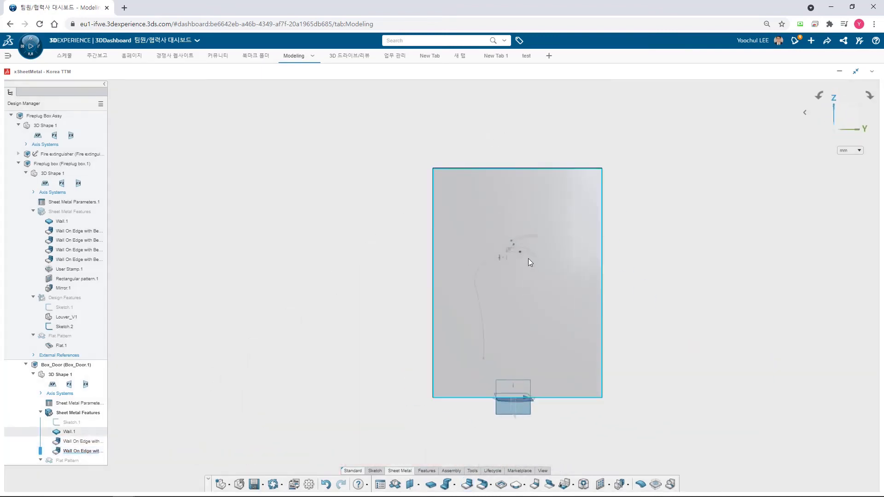
{"action": "left_click", "coordinate": [451, 472]}
{"action": "left_click", "coordinate": [467, 485]}
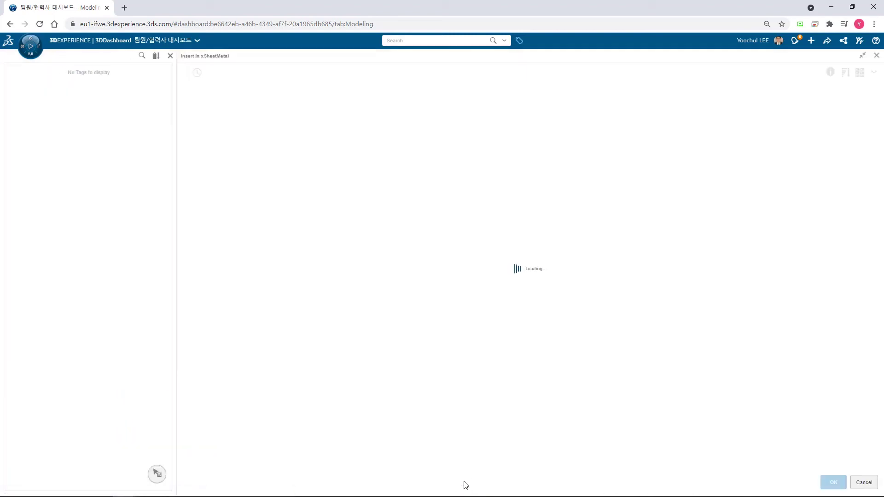
{"action": "left_click", "coordinate": [419, 41]}
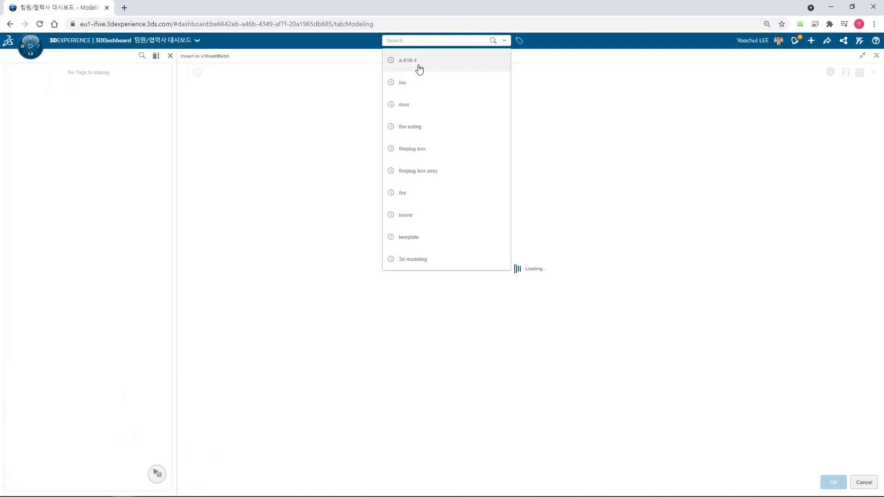
{"action": "left_click", "coordinate": [418, 63]}
{"action": "left_click", "coordinate": [321, 102]}
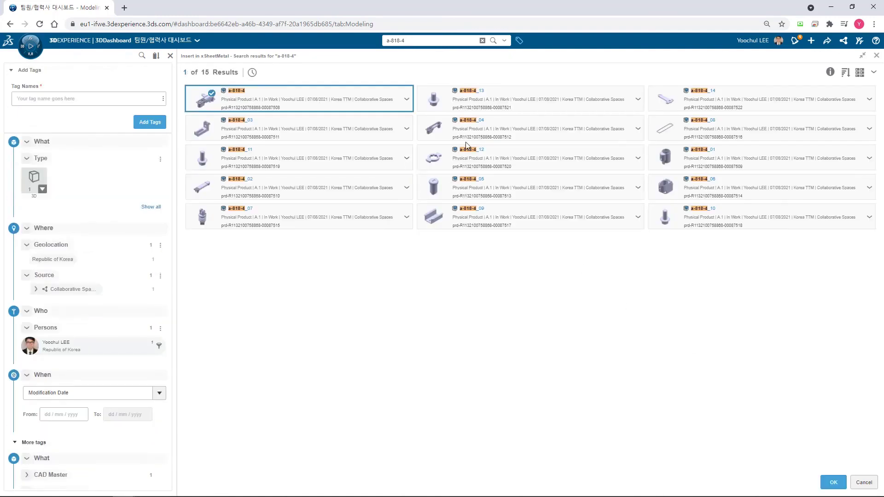
{"action": "left_click", "coordinate": [828, 482]}
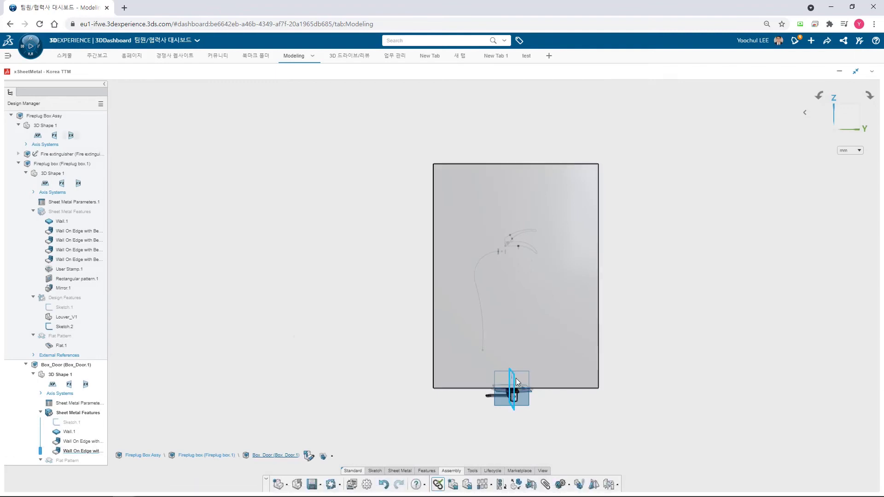
Unfix the a-818-4 handle in Box_Door and move it clear of the door so its rear flange face is accessible
{"action": "scroll", "coordinate": [535, 396], "scroll_direction": "up", "scroll_amount": 5}
{"action": "scroll", "coordinate": [69, 414], "scroll_direction": "down", "scroll_amount": 1}
{"action": "left_click", "coordinate": [63, 458]}
{"action": "left_click", "coordinate": [82, 430]}
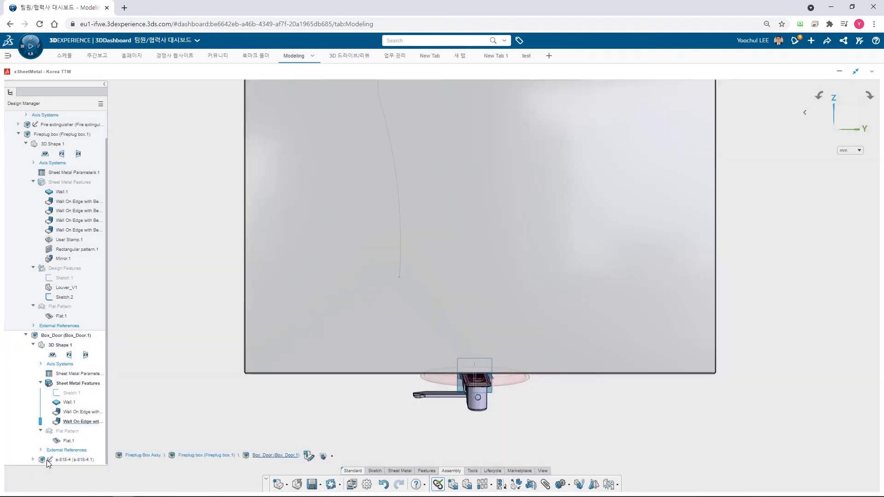
{"action": "left_click", "coordinate": [51, 460]}
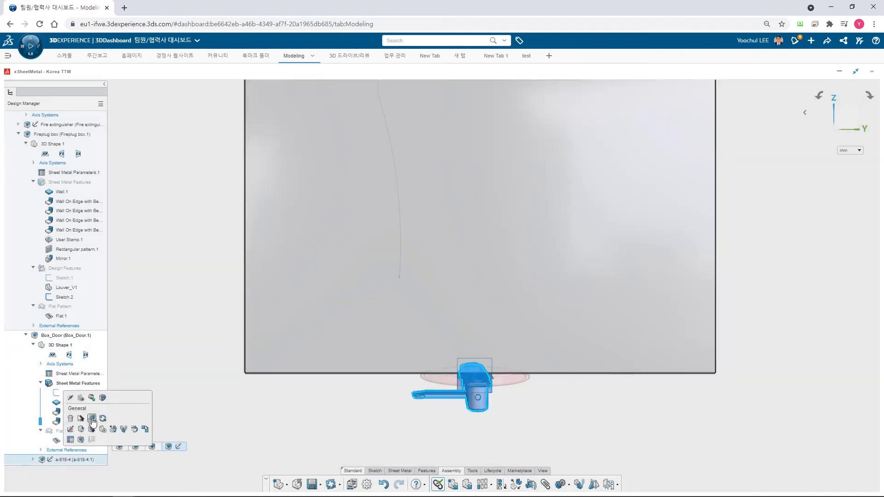
{"action": "left_click", "coordinate": [436, 421]}
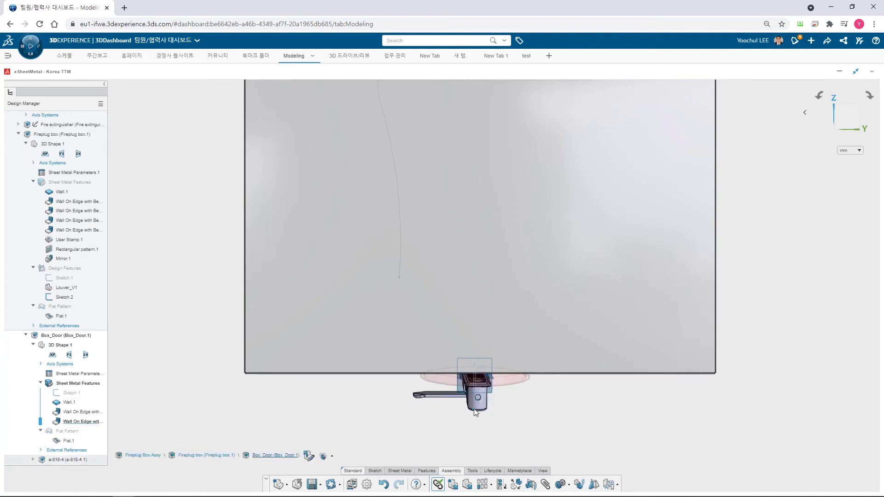
{"action": "left_click_drag", "start_coordinate": [430, 400], "coordinate": [172, 304]}
{"action": "middle_click_drag", "start_coordinate": [172, 304], "coordinate": [213, 270]}
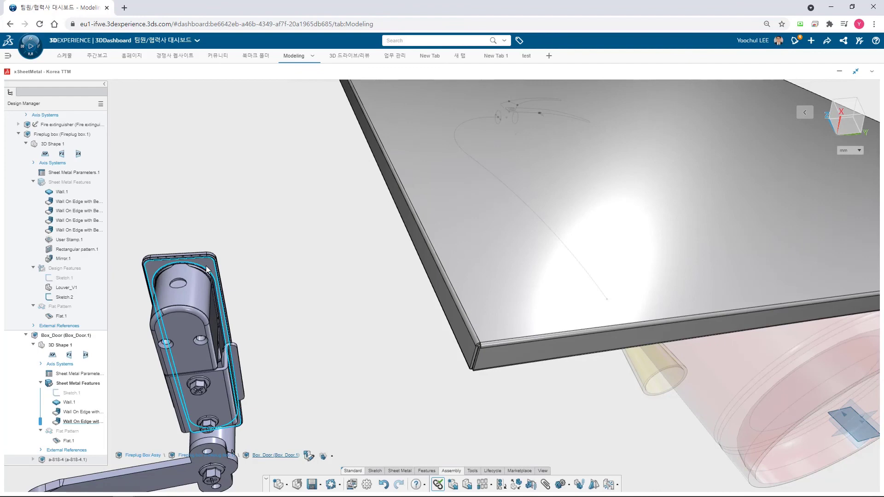
Add a coincident mate between the handle's rear flange face and the door's outer face, with the orientation flipped
{"action": "left_click", "coordinate": [206, 267]}
{"action": "left_click", "coordinate": [521, 201], "text": "ctrl"}
{"action": "left_click", "coordinate": [543, 181]}
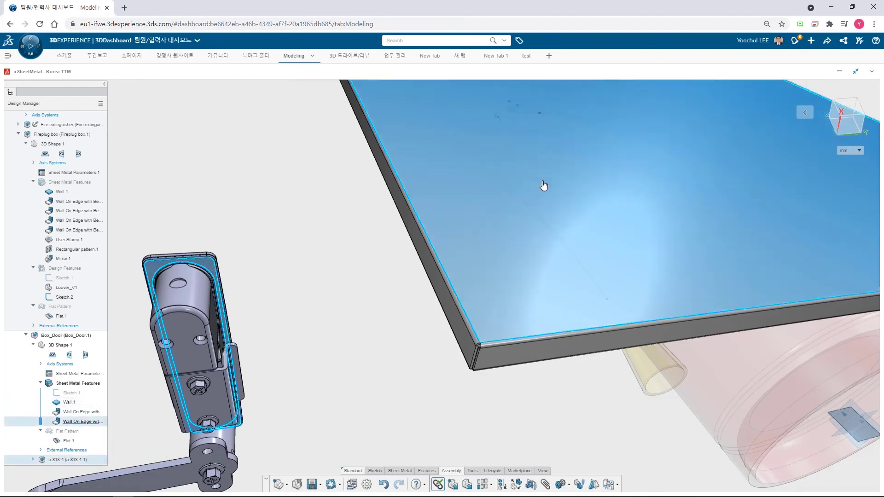
{"action": "left_click", "coordinate": [540, 213]}
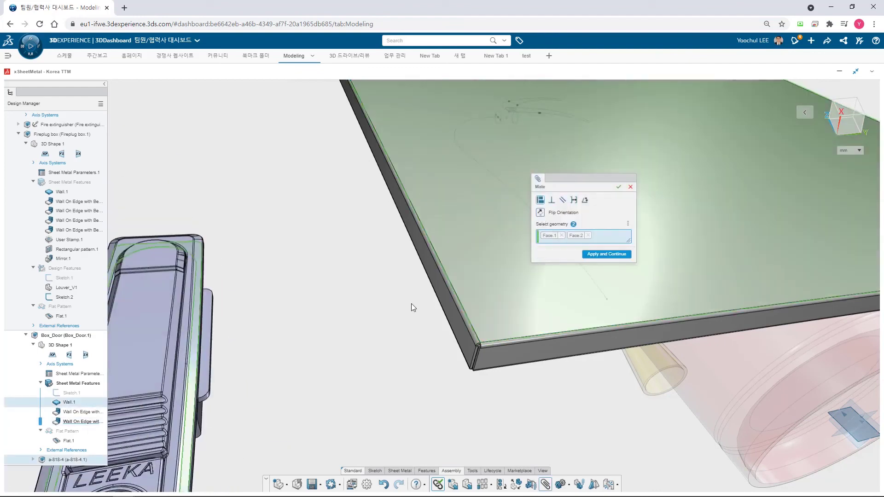
{"action": "middle_click_drag", "start_coordinate": [438, 377], "coordinate": [412, 422]}
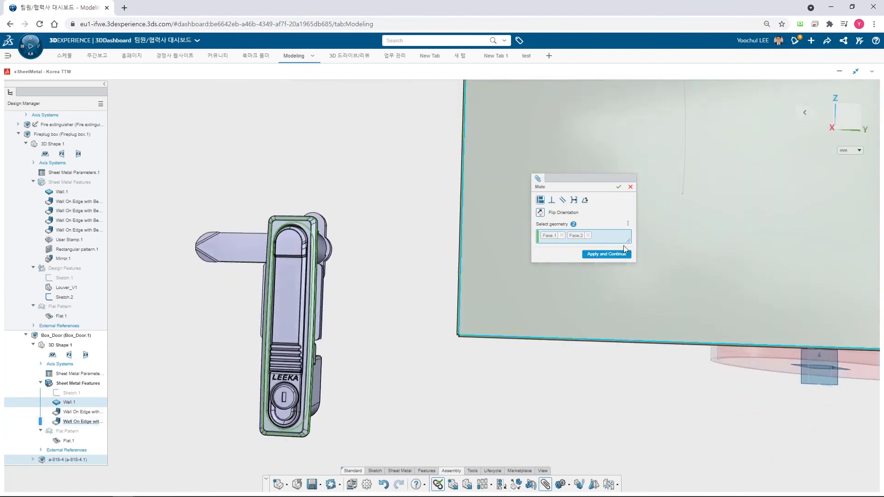
{"action": "left_click", "coordinate": [607, 254]}
Slide the handle to about the door's mid-height and add a distance mate between its bracket's side face and the adjacent door flange
{"action": "left_click_drag", "start_coordinate": [288, 354], "coordinate": [248, 252]}
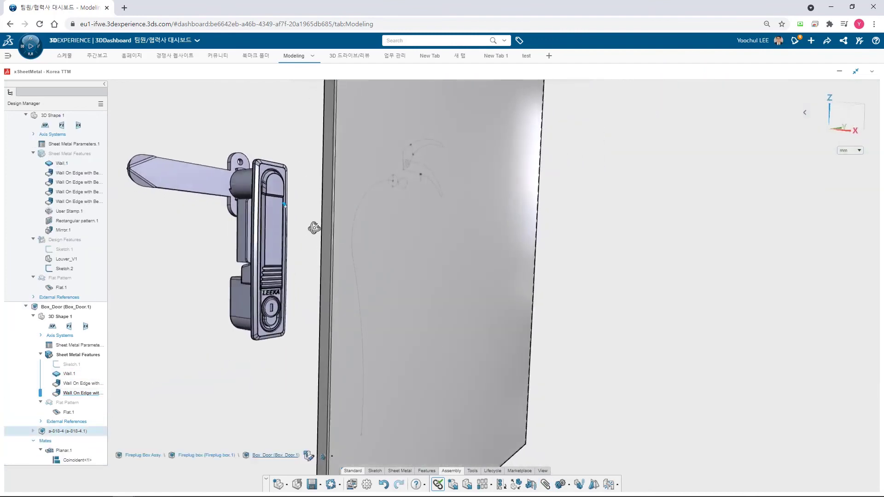
{"action": "left_click_drag", "start_coordinate": [309, 233], "coordinate": [384, 196]}
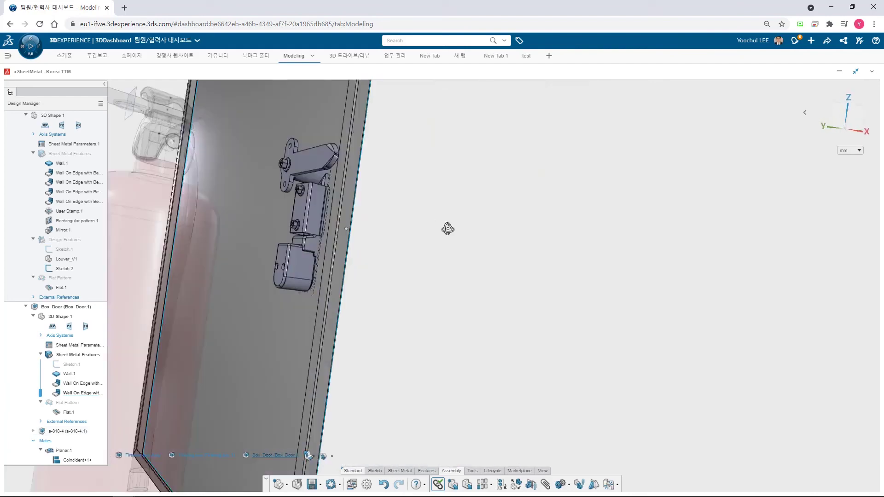
{"action": "left_click", "coordinate": [305, 206]}
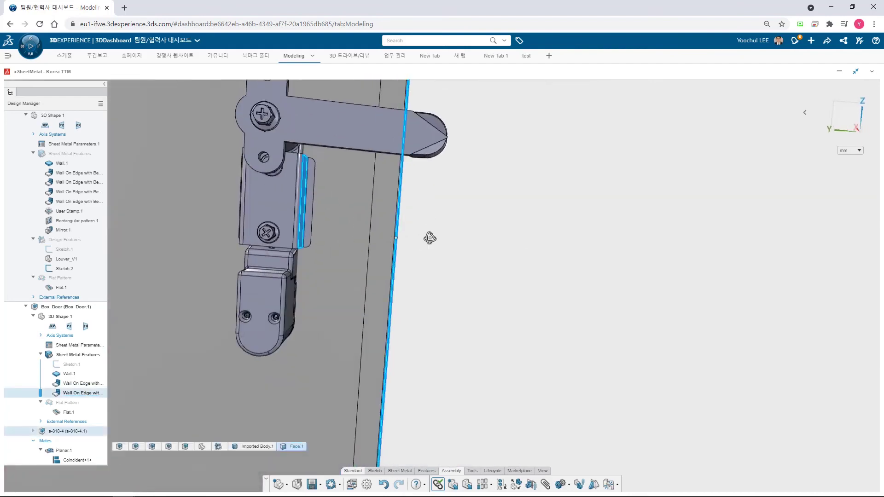
{"action": "left_click", "coordinate": [388, 243]}
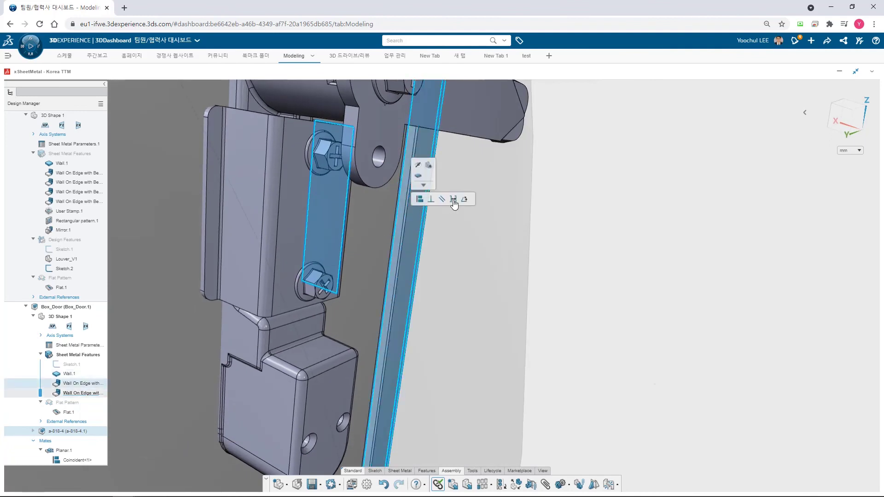
{"action": "left_click", "coordinate": [453, 199]}
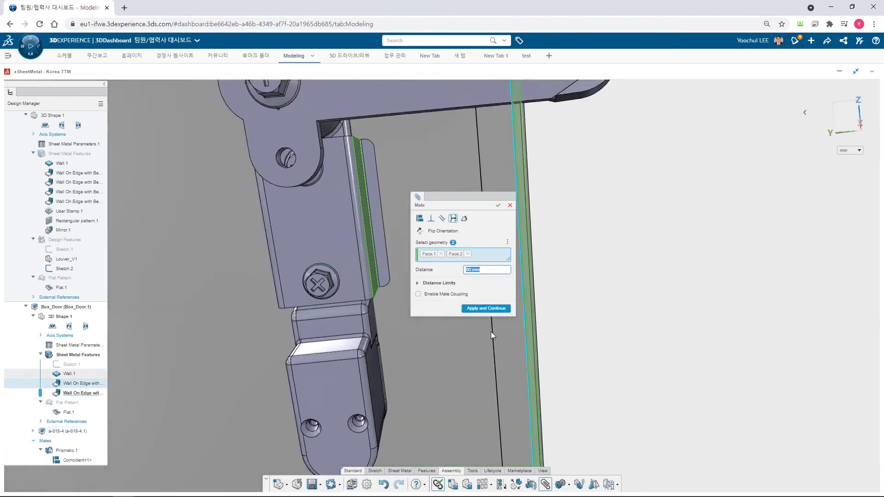
{"action": "left_click", "coordinate": [489, 271]}
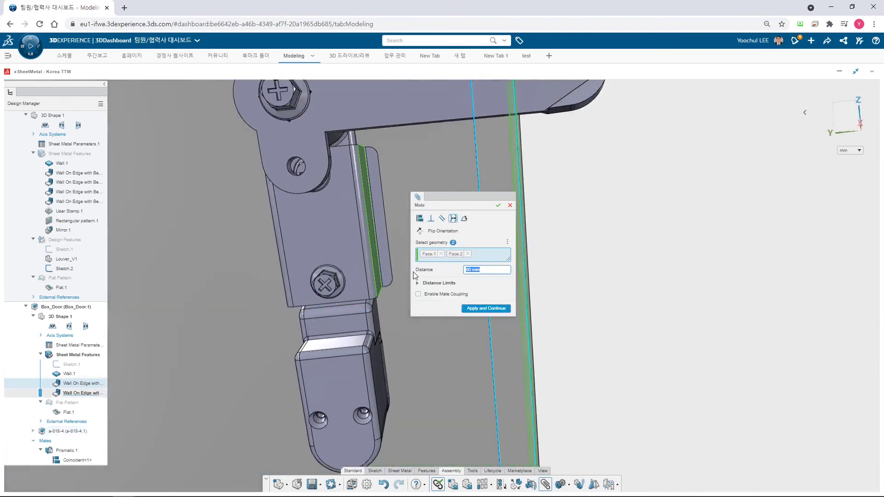
{"action": "key", "text": "Return"}
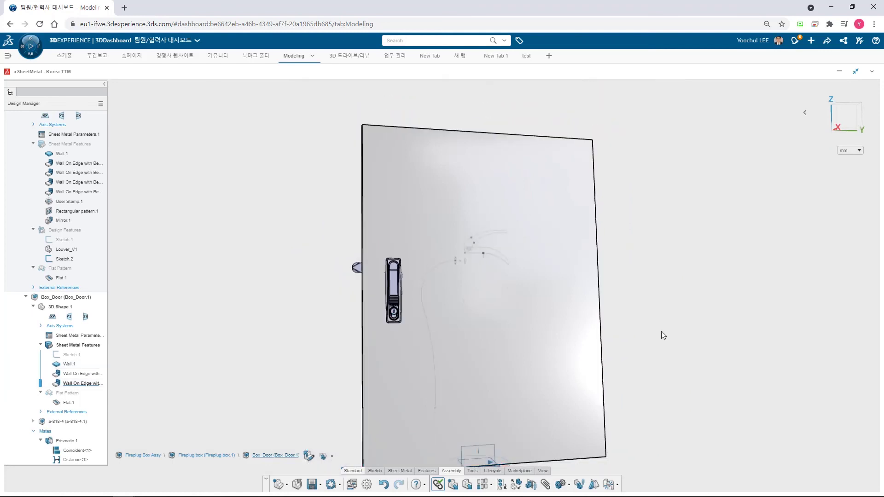
Show the Fireplug box's Sheet Metal Features around the door
{"action": "left_click", "coordinate": [87, 145]}
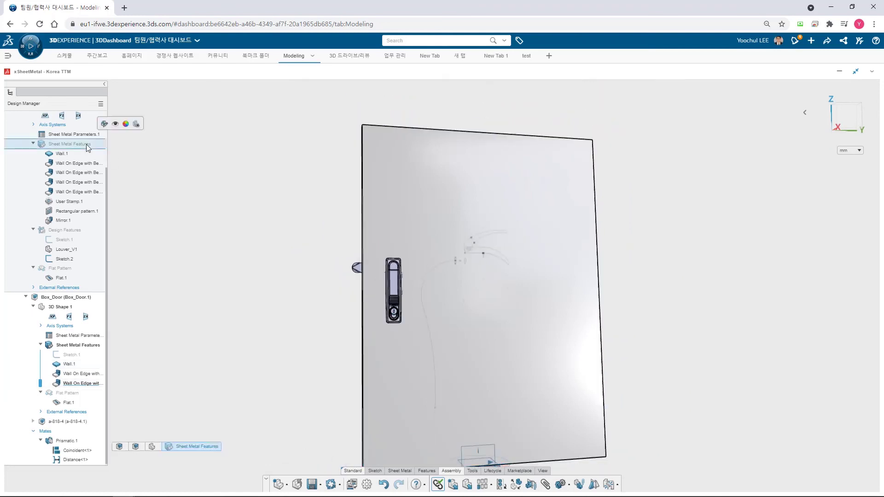
{"action": "left_click", "coordinate": [114, 125]}
{"action": "middle_click_drag", "start_coordinate": [337, 309], "coordinate": [617, 302]}
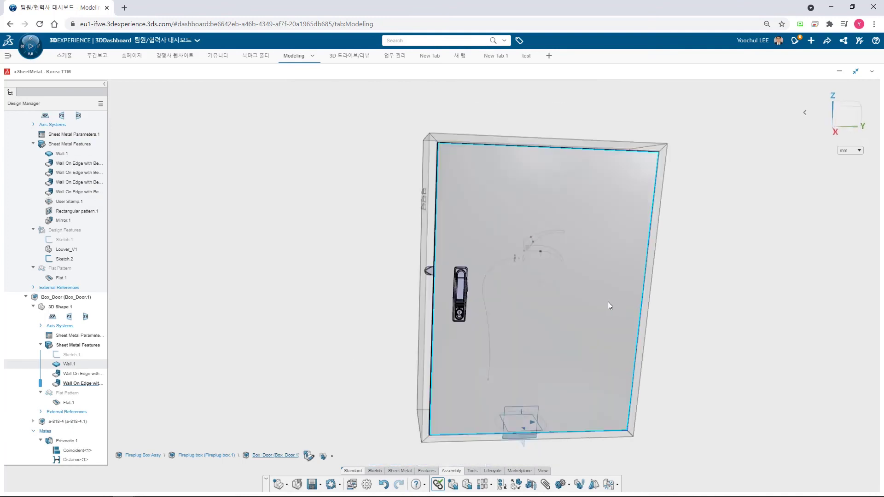
Sketch a vertical slot on the door's front face, 200 mm wide, 450 mm between centres and its upper centre 175 mm below the door's upper edge
{"action": "left_click", "coordinate": [543, 288]}
{"action": "left_click", "coordinate": [562, 261]}
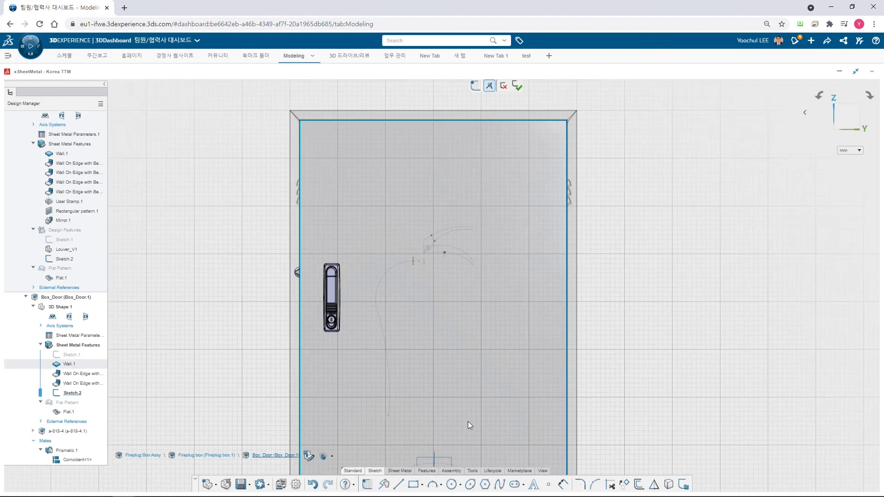
{"action": "left_click", "coordinate": [514, 484]}
{"action": "left_click", "coordinate": [434, 205]}
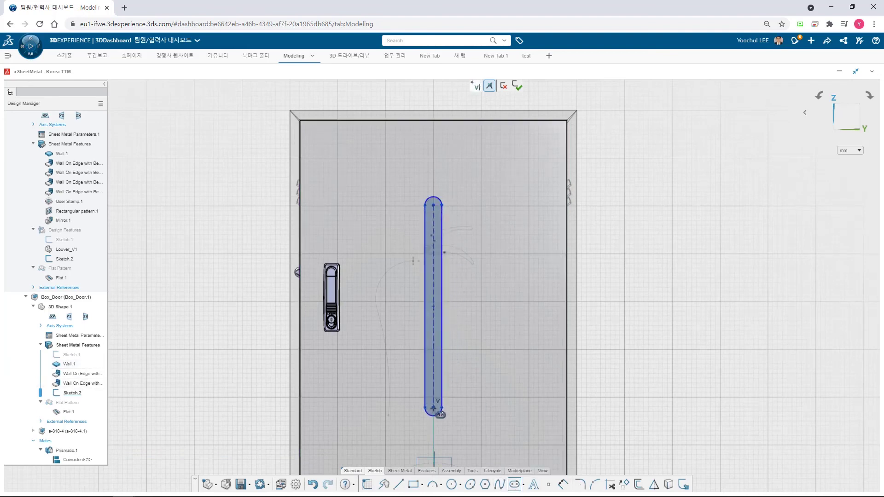
{"action": "left_click", "coordinate": [434, 415]}
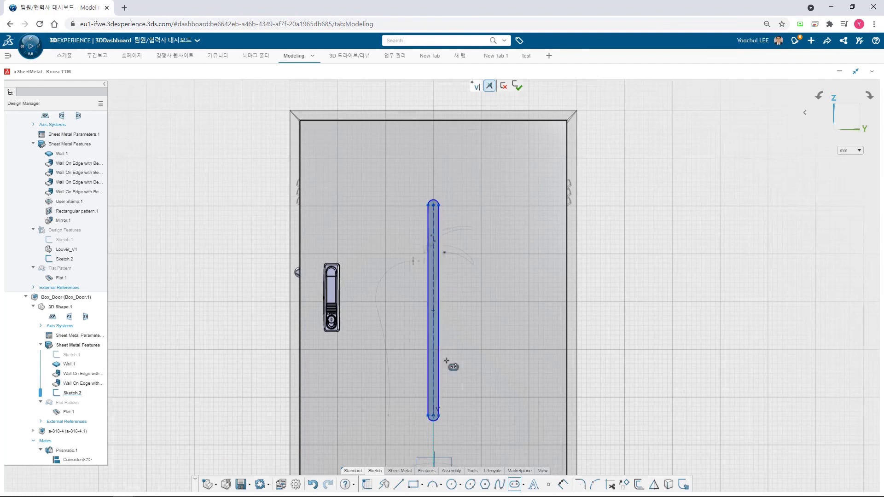
{"action": "left_click", "coordinate": [482, 341]}
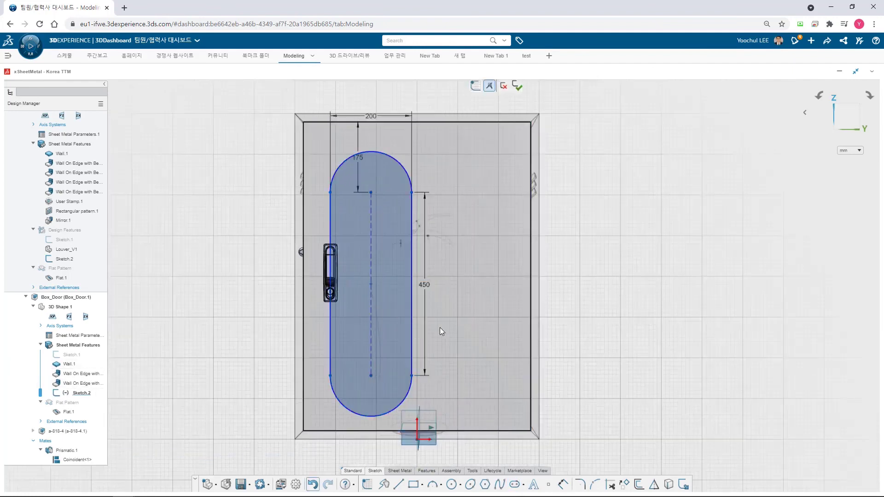
Align the slot's lower centre point with the vertical origin plane and finish the sketch
{"action": "left_click", "coordinate": [417, 427]}
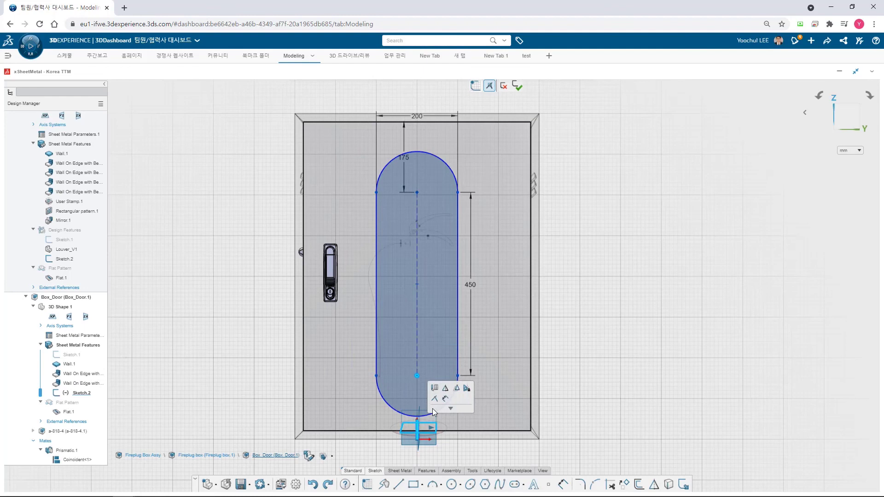
{"action": "left_click", "coordinate": [602, 352]}
{"action": "left_click", "coordinate": [517, 87]}
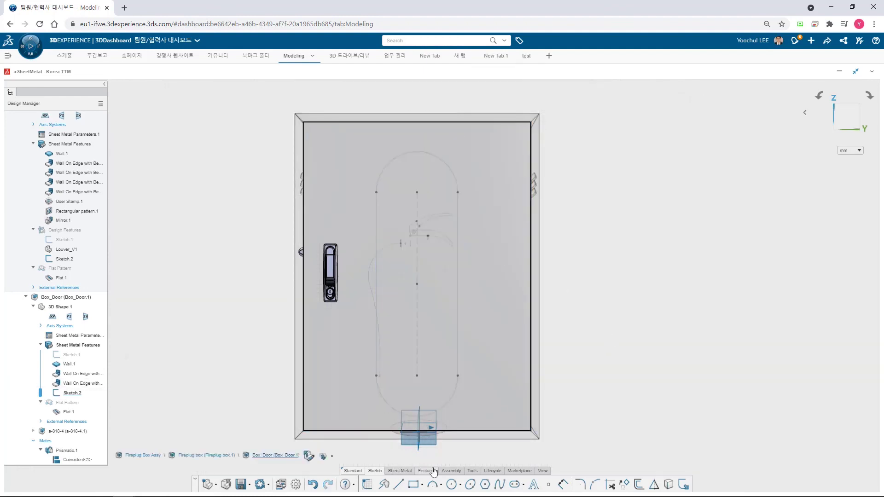
Create a Cutout in the door from the slot sketch and save the model
{"action": "left_click", "coordinate": [400, 471]}
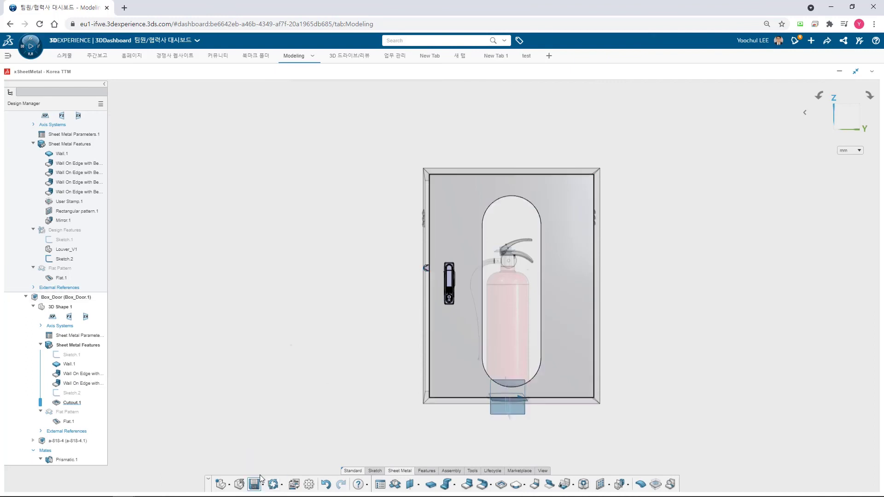
{"action": "key", "text": "ctrl+s"}
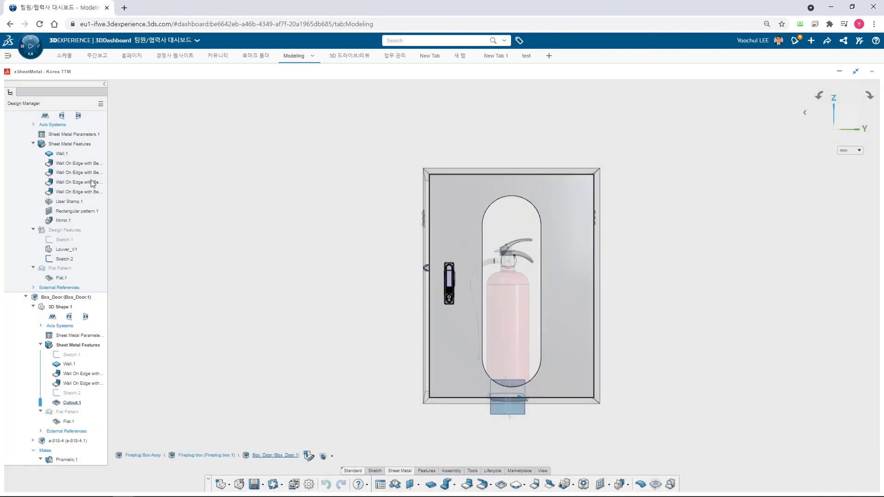
Activate the top-level Fireplug Box Assy and hide the curves in the view
{"action": "scroll", "coordinate": [101, 189], "scroll_direction": "up", "scroll_amount": 3}
{"action": "left_click", "coordinate": [50, 117]}
{"action": "scroll", "coordinate": [514, 348], "scroll_direction": "up", "scroll_amount": 2}
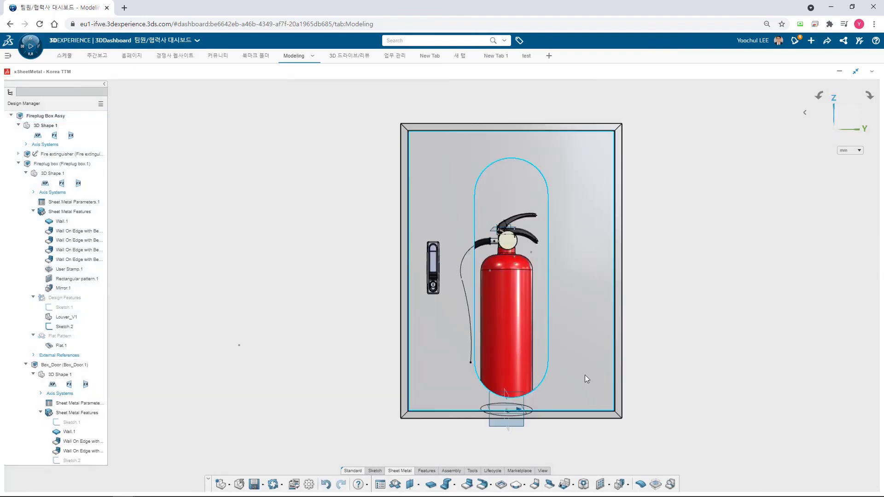
{"action": "left_click", "coordinate": [542, 470]}
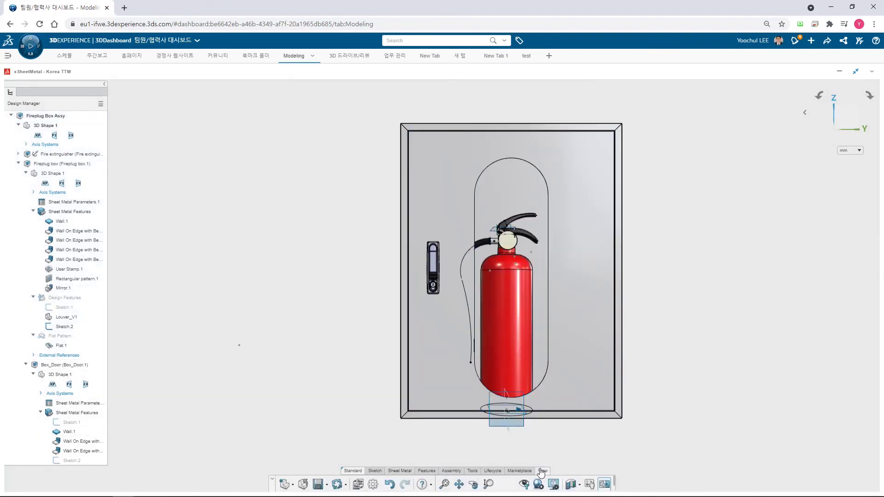
{"action": "left_click", "coordinate": [525, 485]}
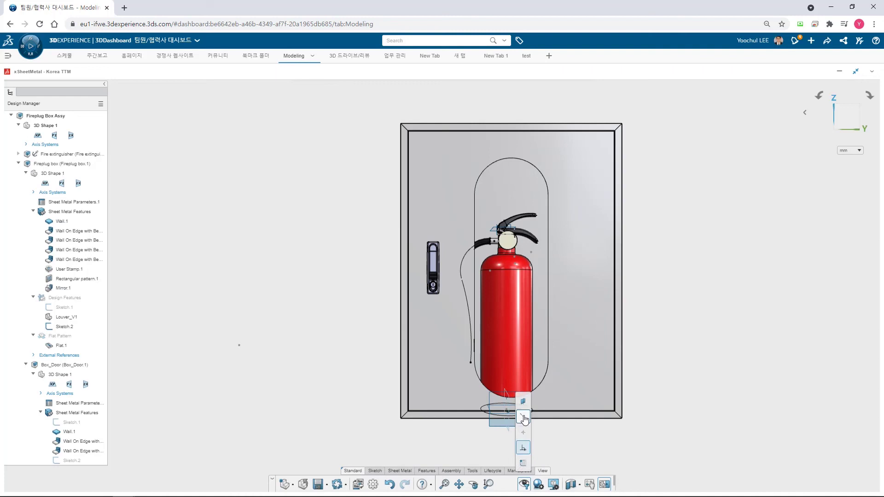
{"action": "left_click", "coordinate": [561, 444]}
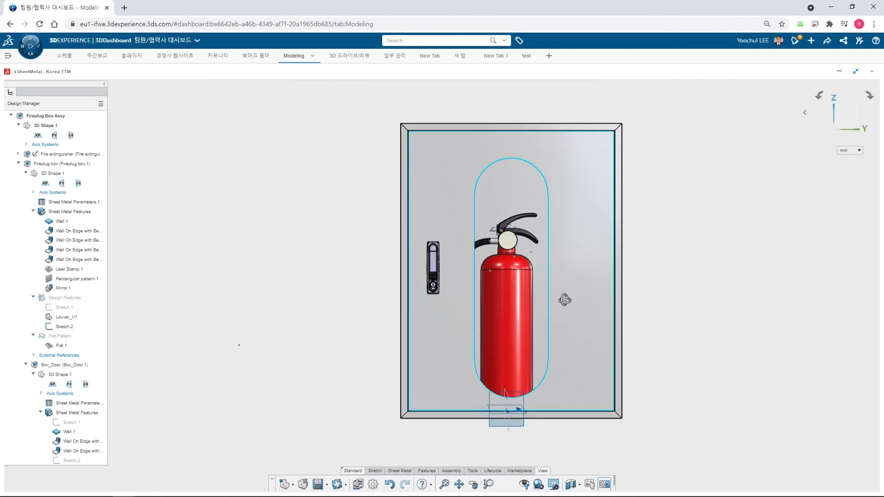